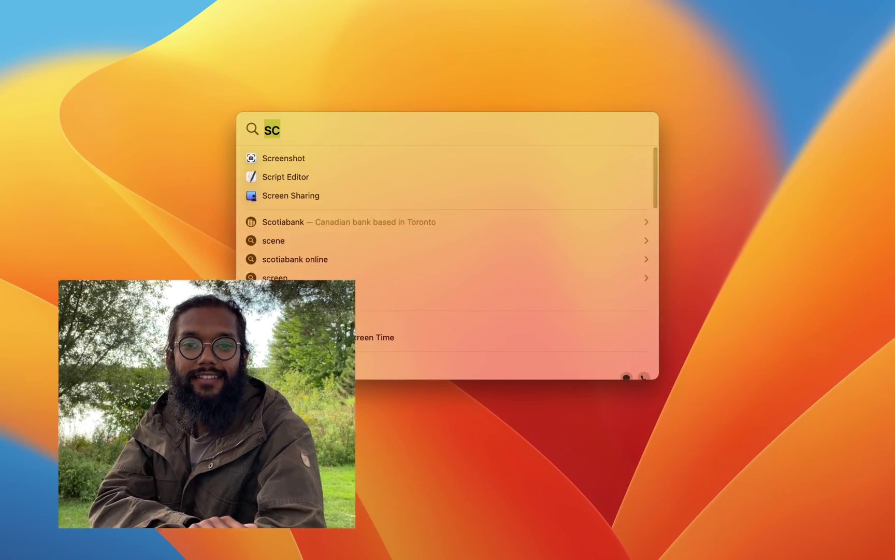
Launch WALTR PRO from a 'waltr' search, nudge its window down-left, and reopen Spotlight.
text(waltr)
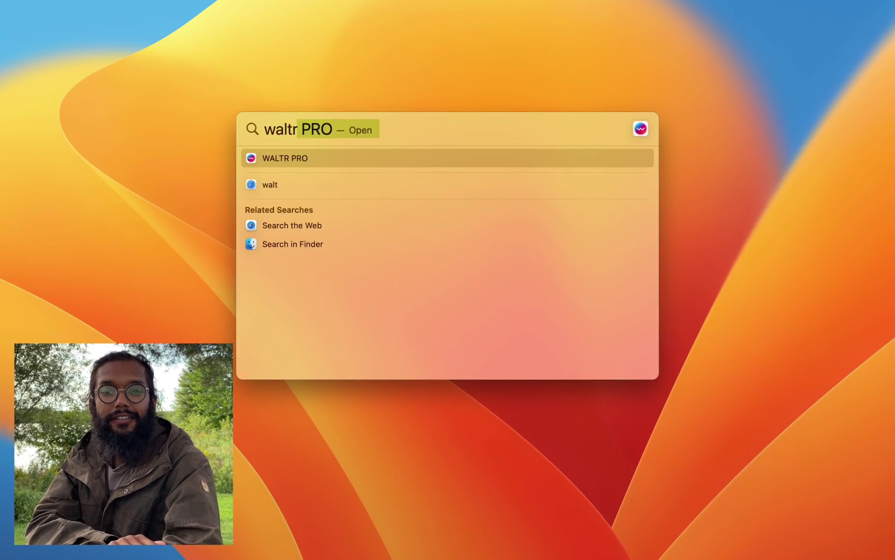
key(Return)
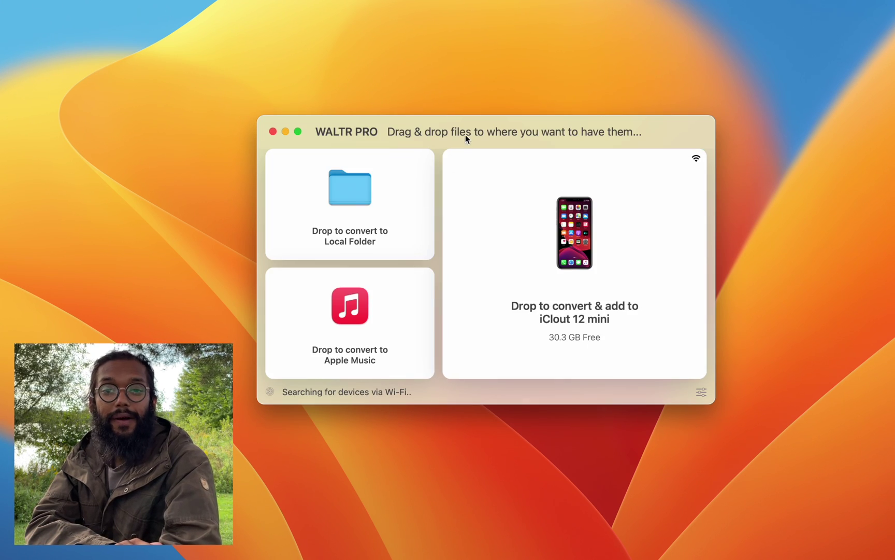
drag(465, 136, 440, 156)
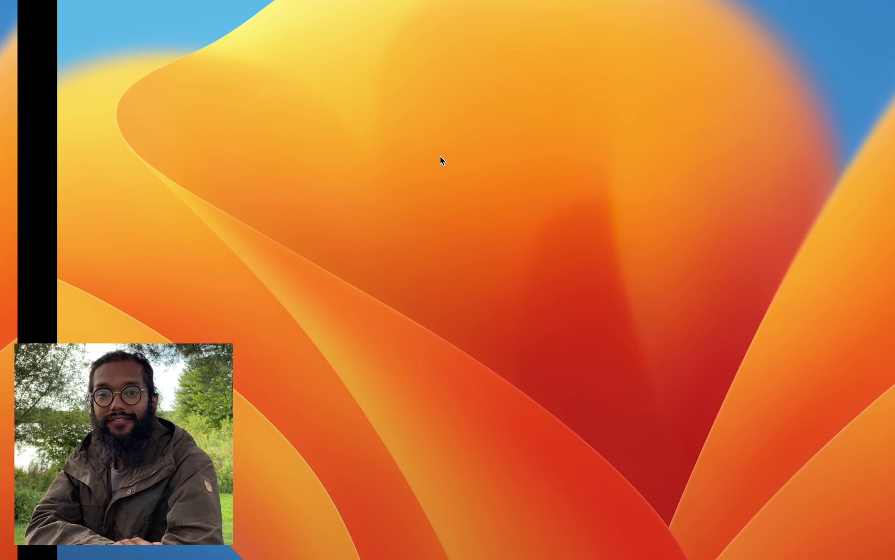
key(super+space)
Open Mac FoneTrans for iOS from a 'fone' search and continue as a Free Trial.
text(fone)
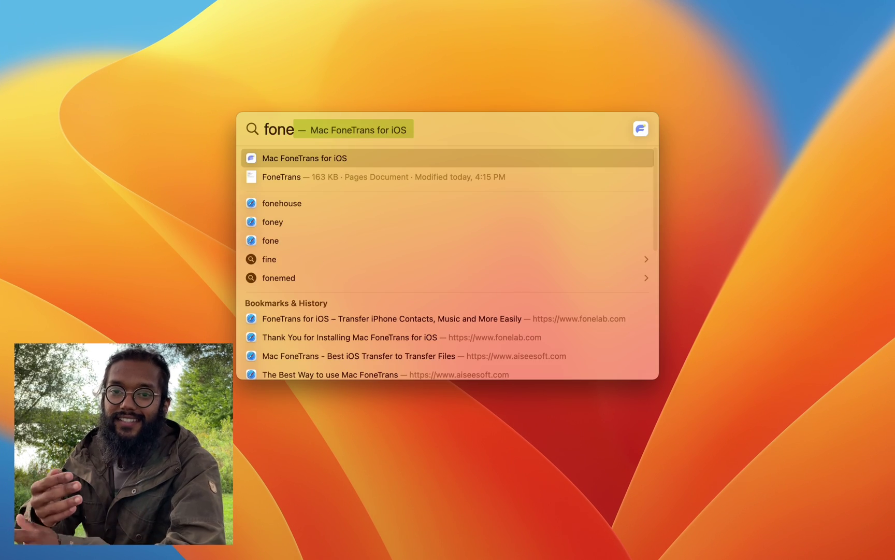
key(Return)
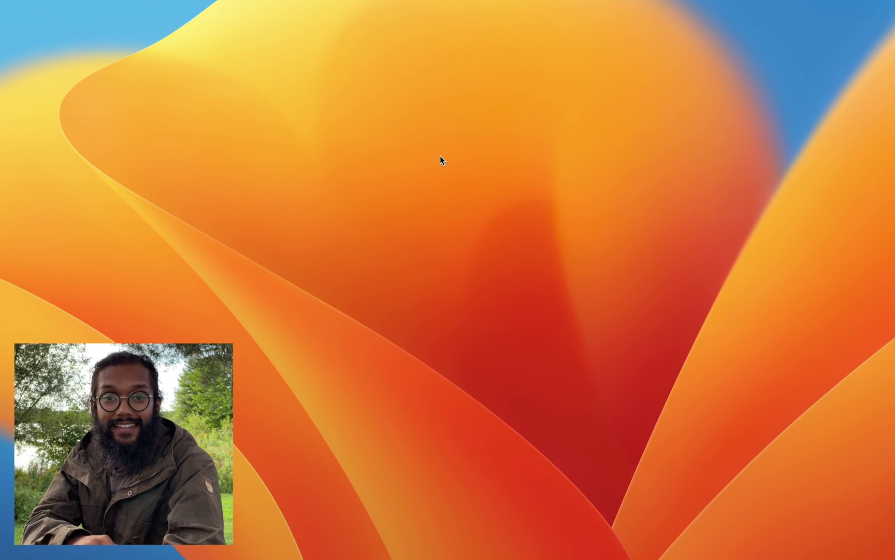
mouse_move(3, 432)
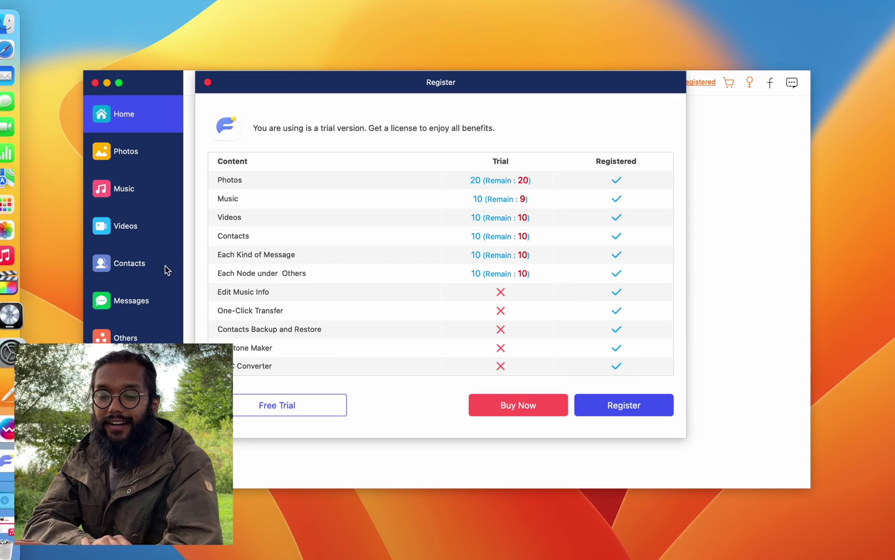
click(290, 405)
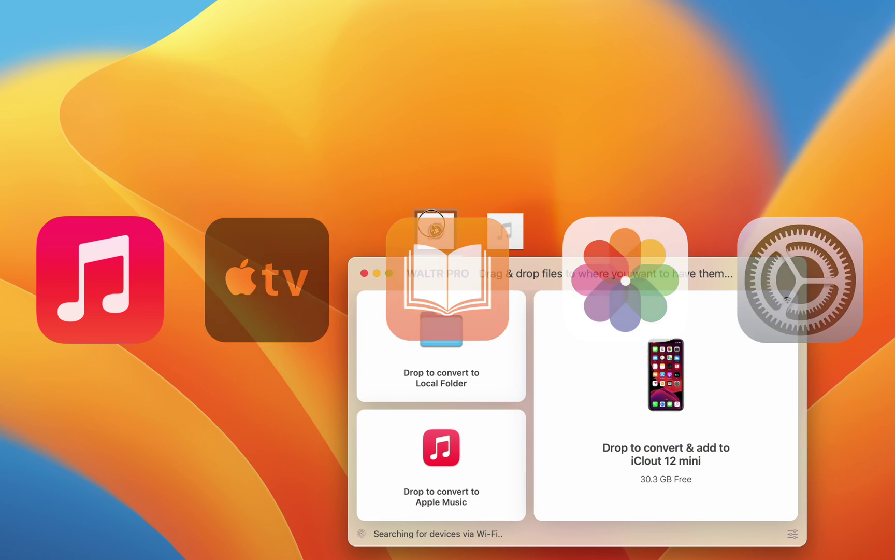
Drop Sample 1.flac onto the iPhone and verify it was filed under Music.
click(571, 136)
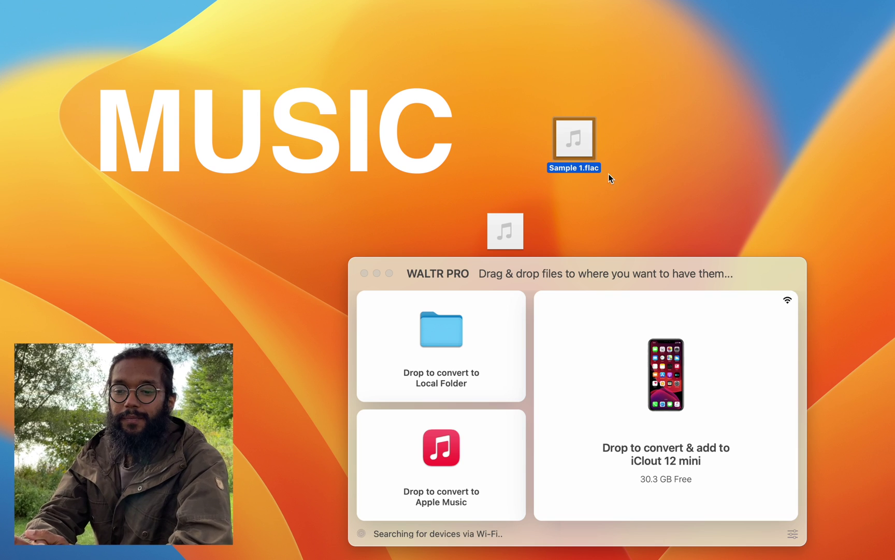
drag(574, 132, 616, 356)
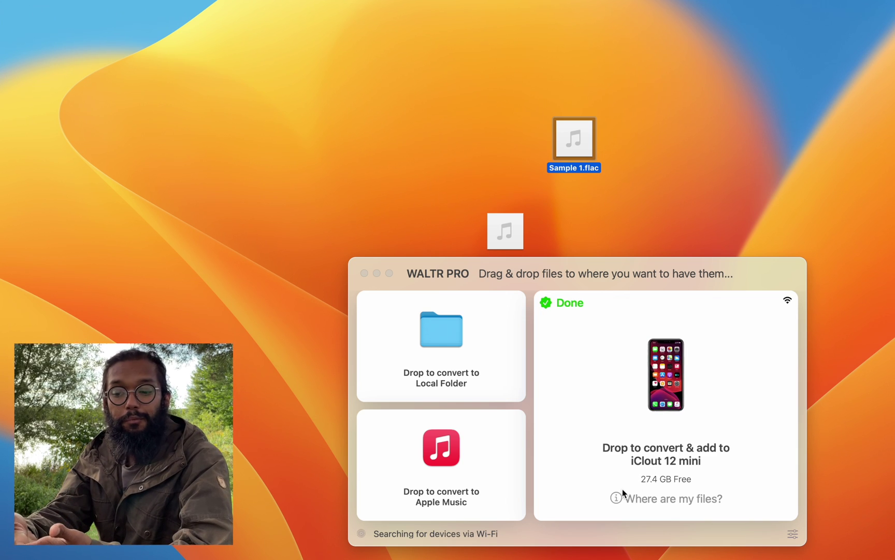
click(617, 498)
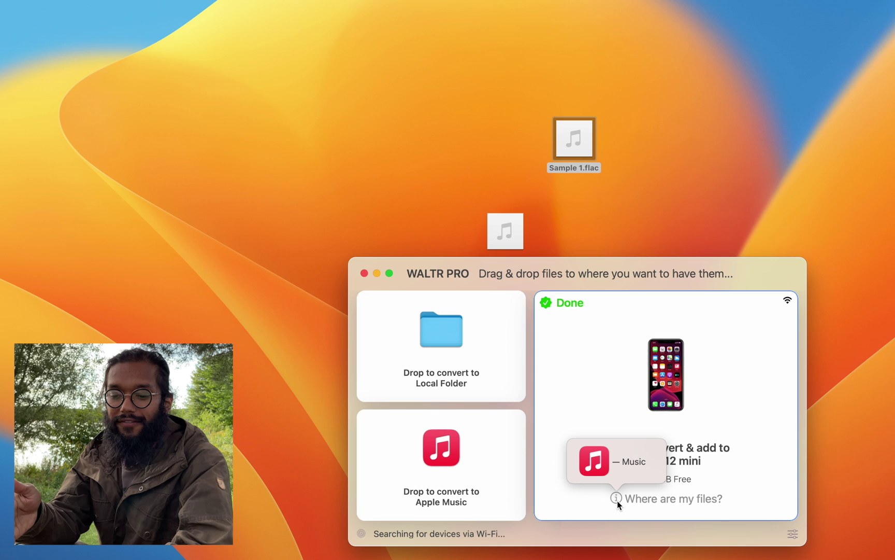
Drop Sample 2.ogg onto WALTR PRO's iPhone zone and wait until it shows Done.
click(523, 166)
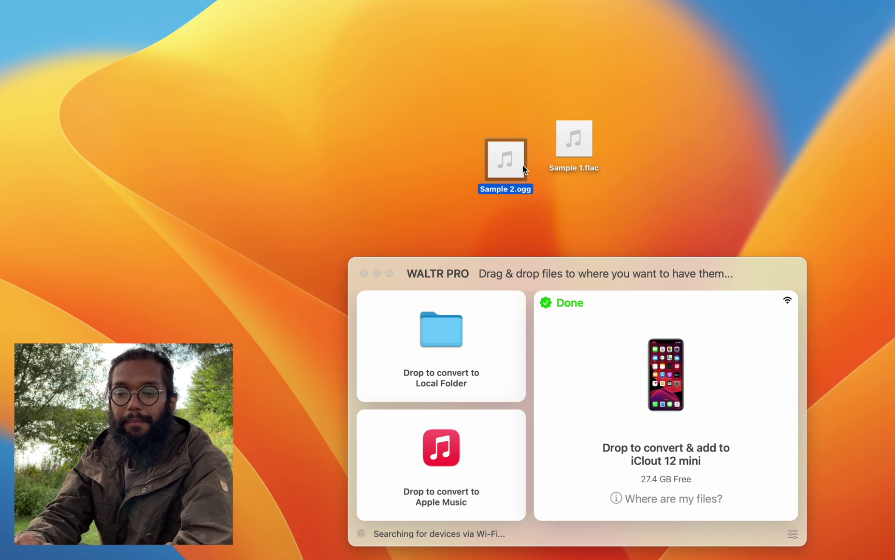
drag(507, 152, 645, 421)
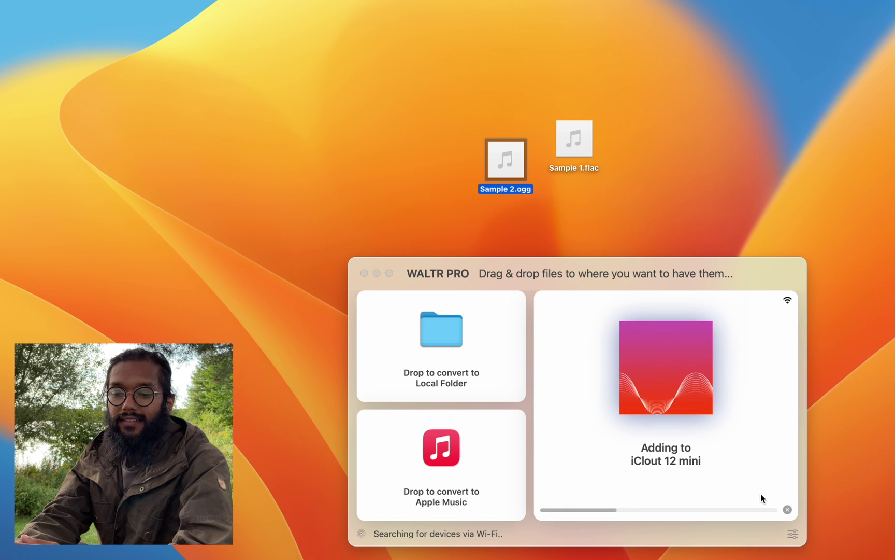
click(790, 512)
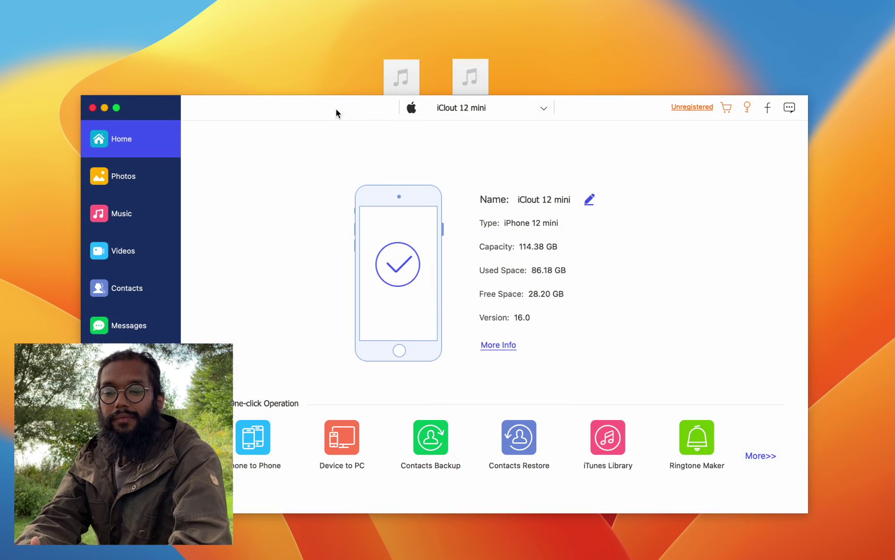
Open Music and import Sample 2.ogg, continuing the trial and accepting MP3 conversion.
click(113, 213)
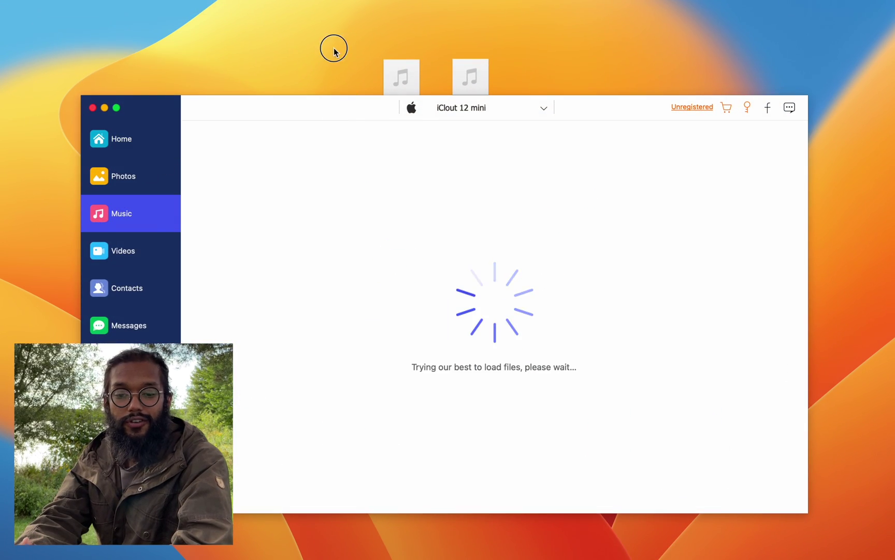
drag(333, 47, 506, 47)
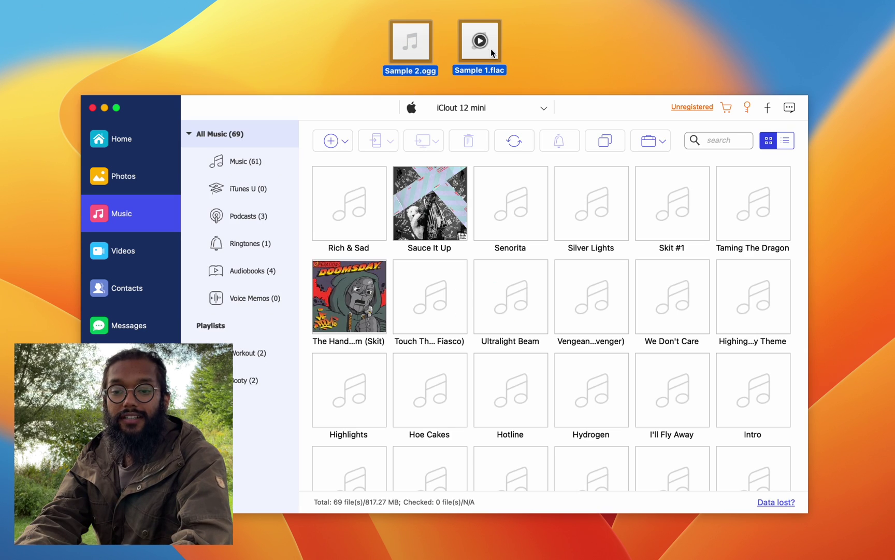
click(560, 63)
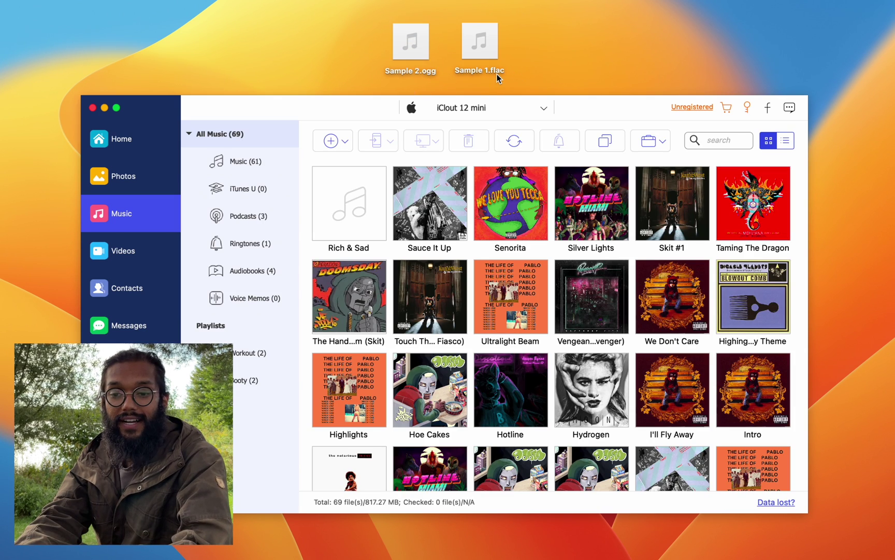
drag(411, 47, 342, 152)
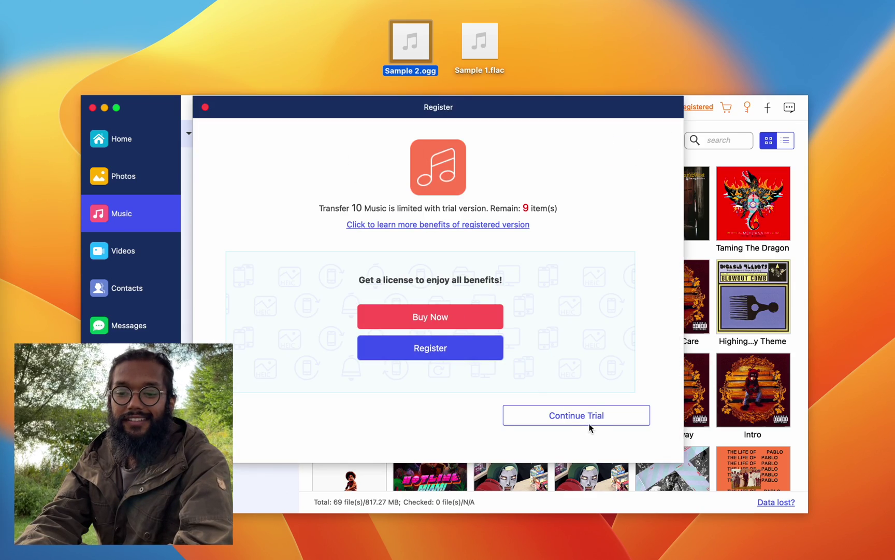
click(590, 423)
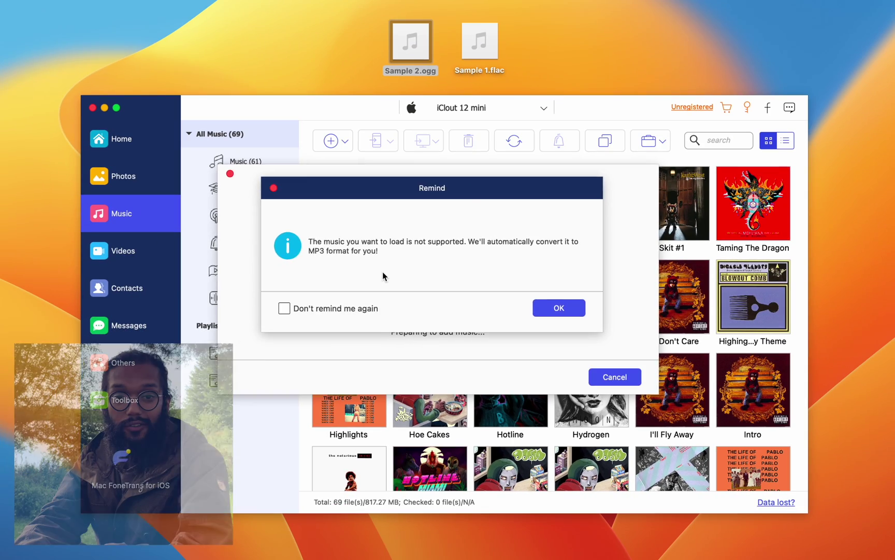
key(Return)
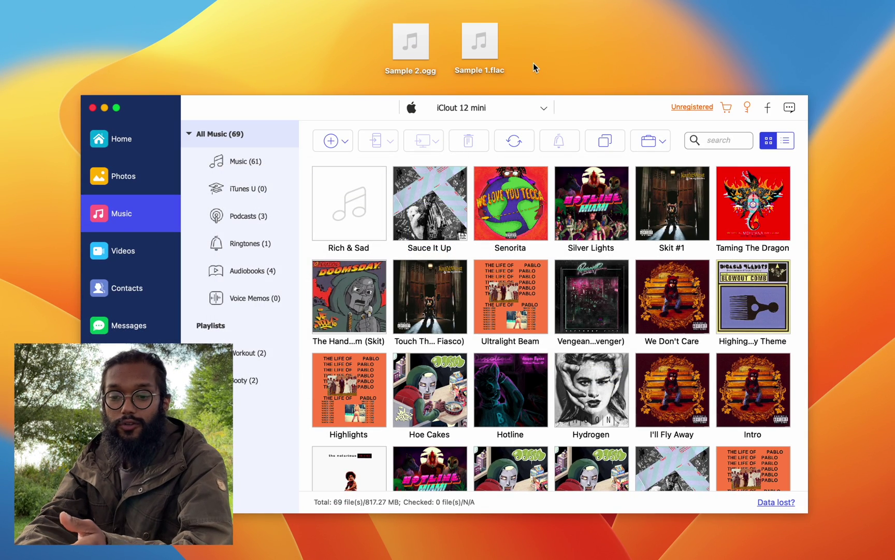
Import Sample 1.flac the same way, continuing the trial and accepting MP3 conversion.
drag(499, 46, 349, 140)
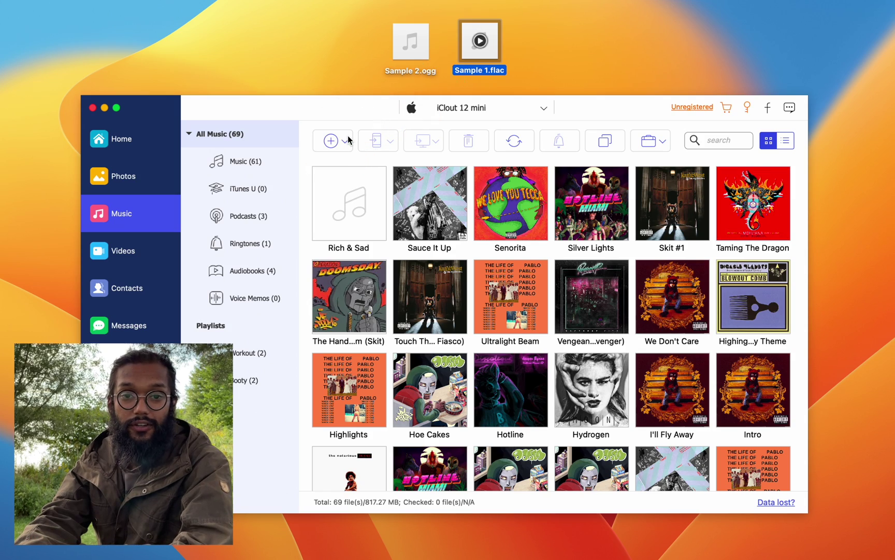
click(591, 416)
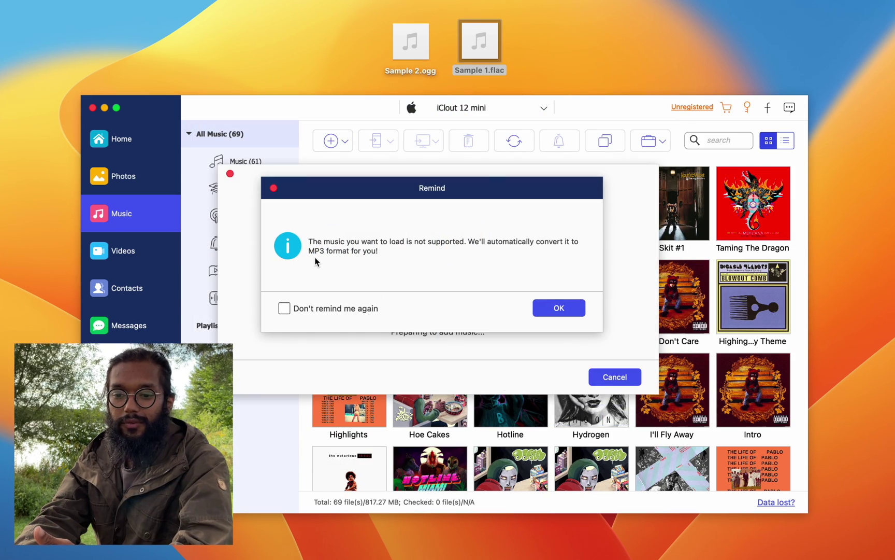
key(Return)
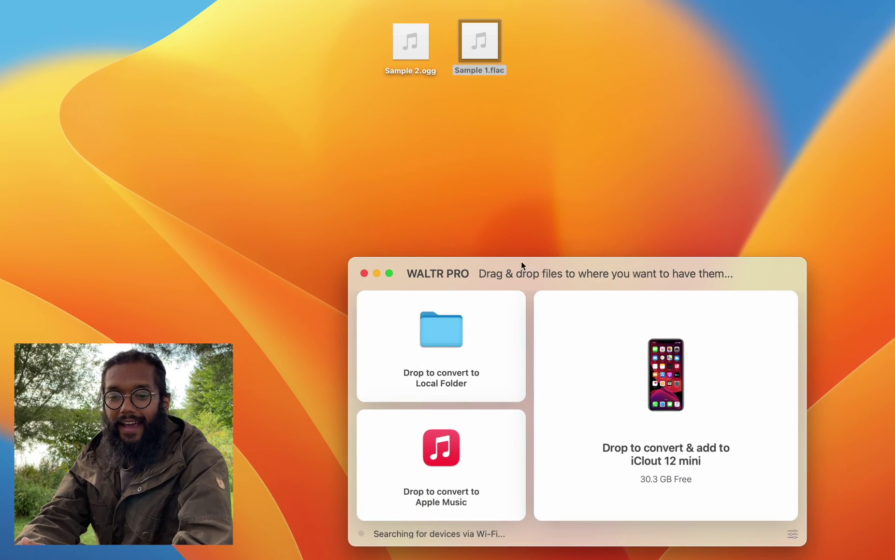
Review WALTR PRO's General preferences, then send Sample 1.flac and close its metadata editor.
drag(521, 266, 463, 161)
click(741, 427)
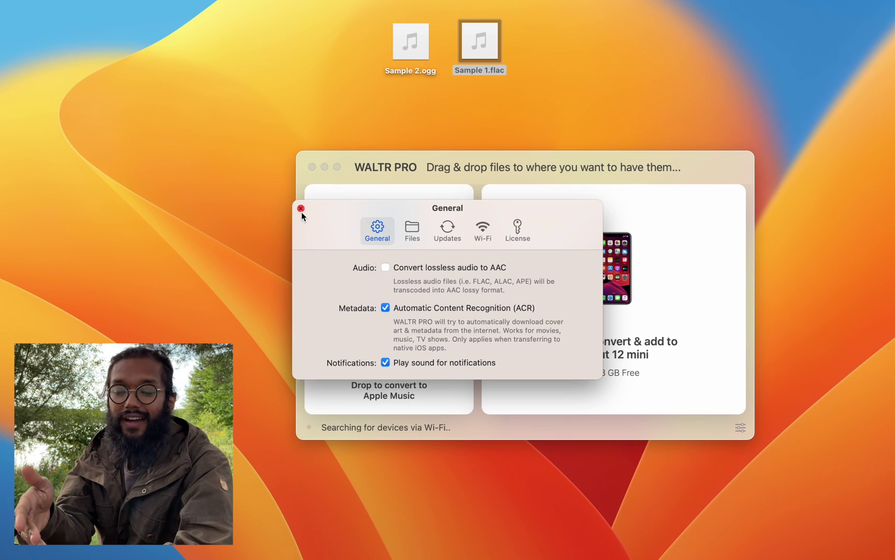
click(84, 103)
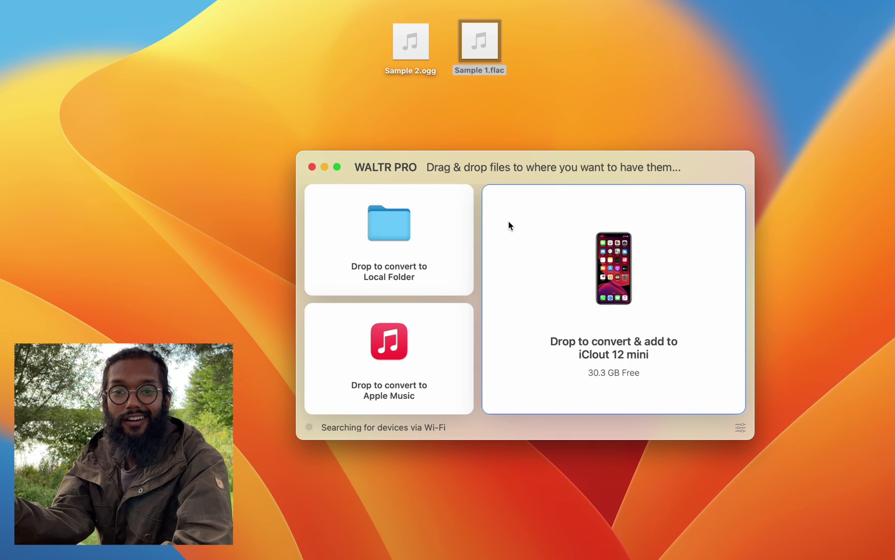
drag(487, 52, 559, 240)
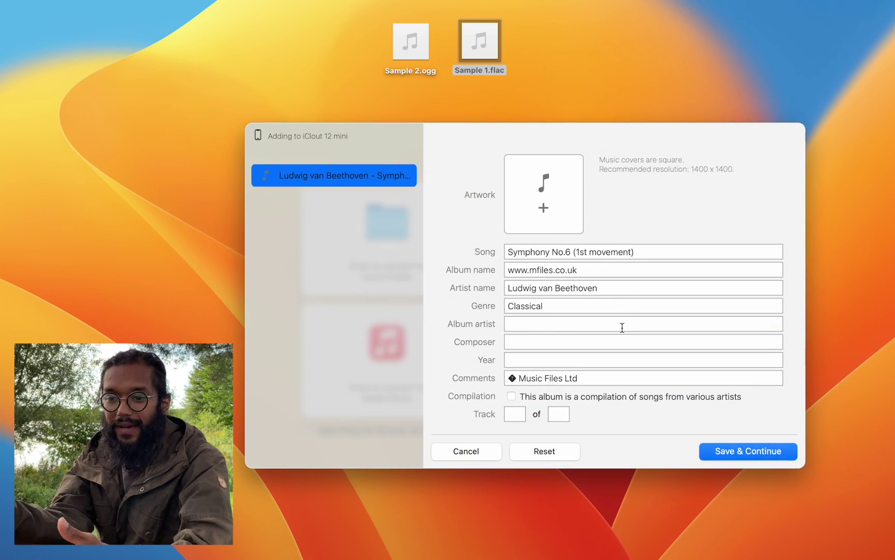
key(Escape)
View Rich & Sad's Music Info properties, then open its Edit Info panel.
key(super+Tab)
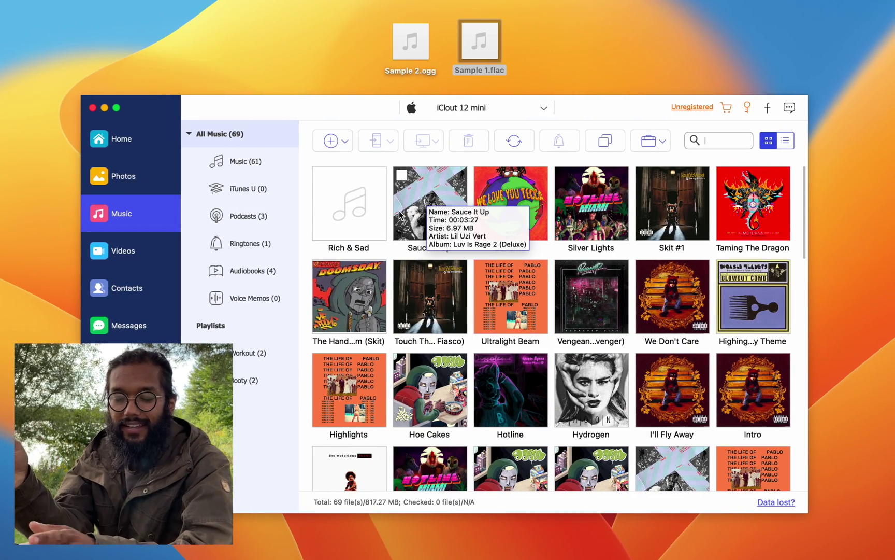
right_click(341, 202)
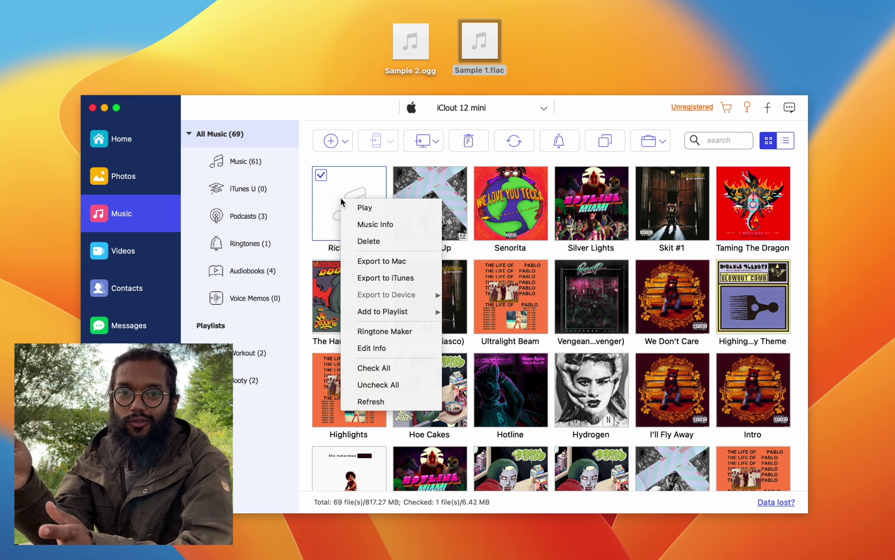
click(373, 219)
scroll(399, 336, down, 2)
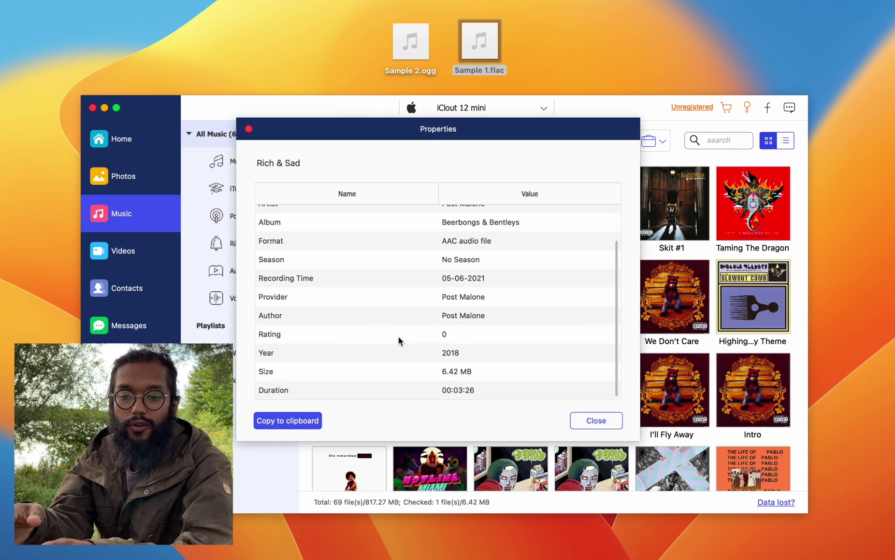
key(Escape)
right_click(353, 183)
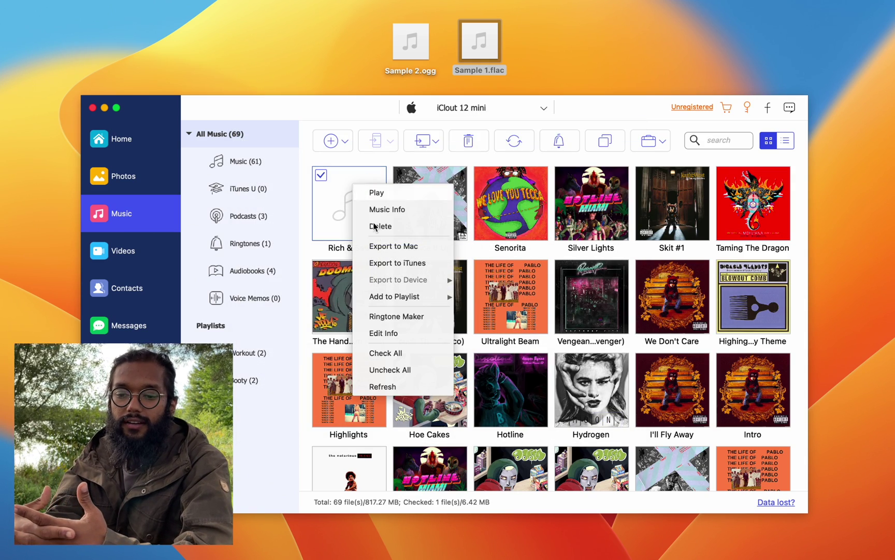
click(405, 333)
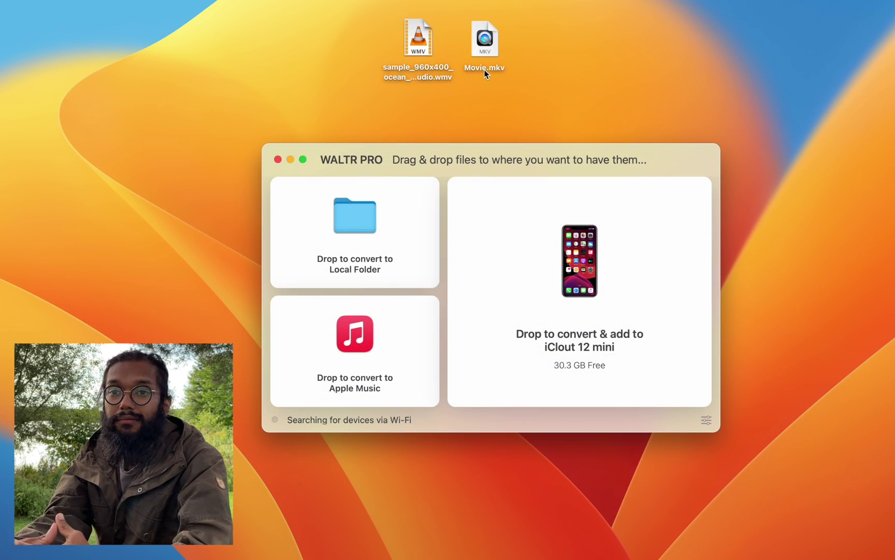
Send the ocean sample WMV video to the iPhone, then cancel the transfer midway.
click(434, 77)
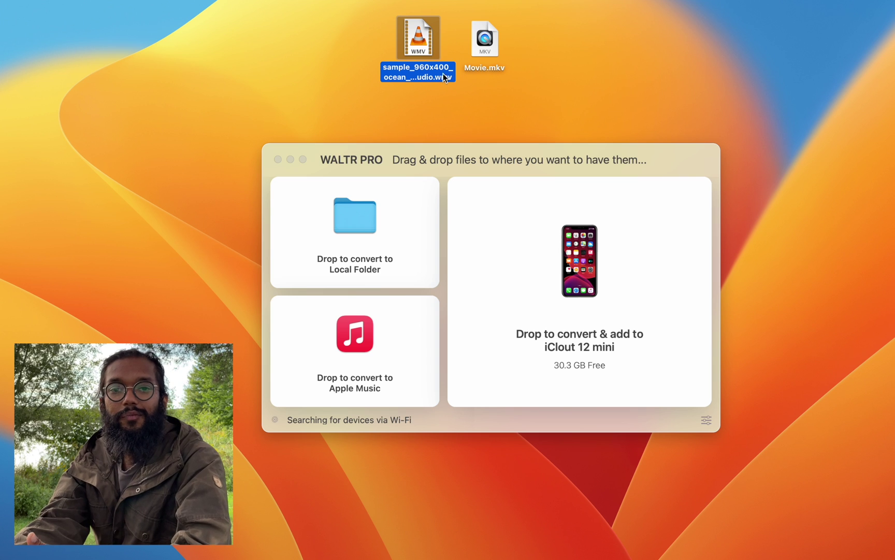
drag(422, 36, 551, 290)
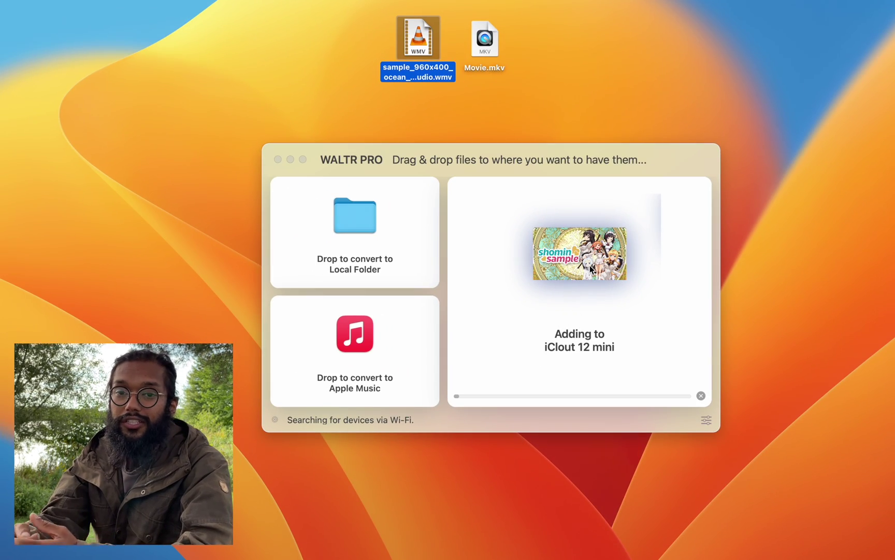
click(701, 396)
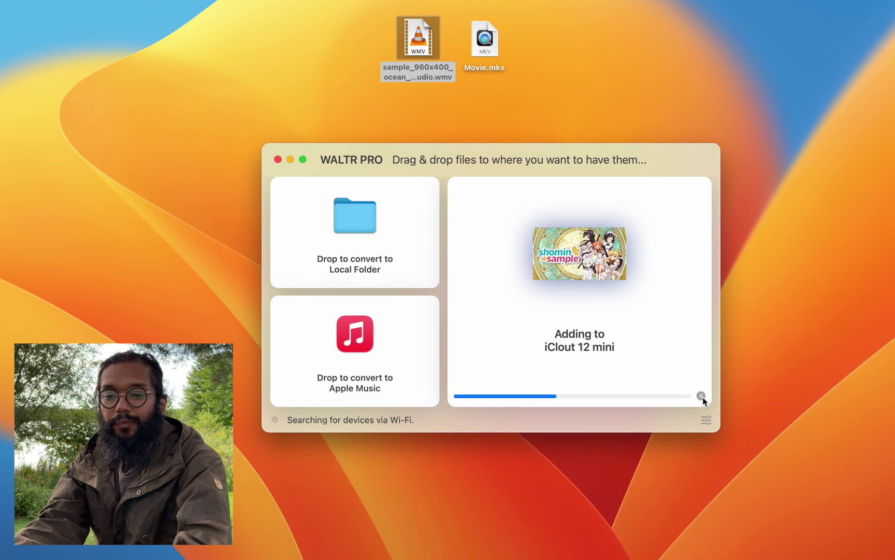
Resend the WMV video, remove its artwork and edit its title, then cancel the changes.
drag(431, 50, 542, 264)
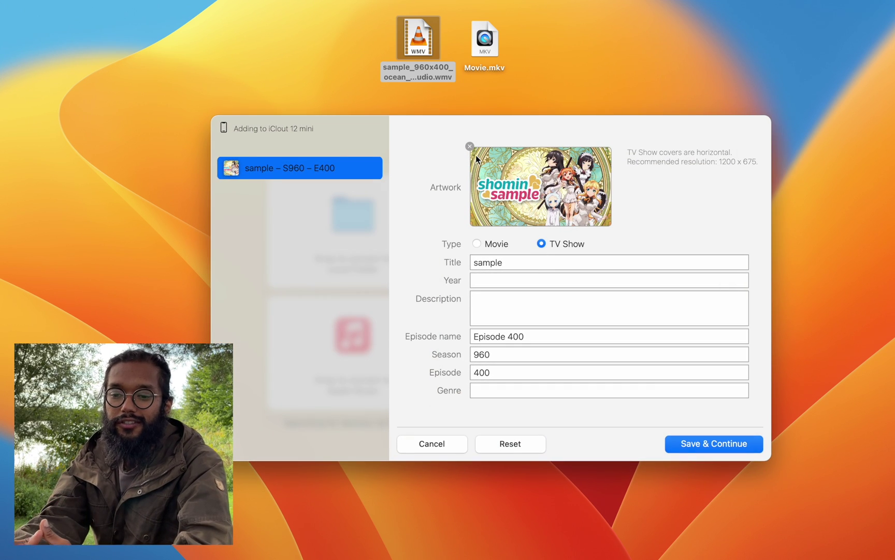
click(469, 146)
click(532, 266)
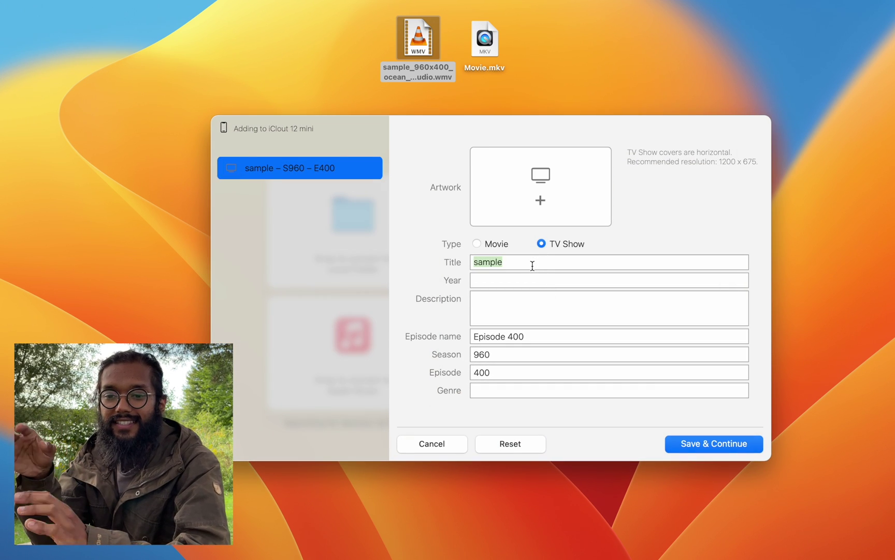
text(N)
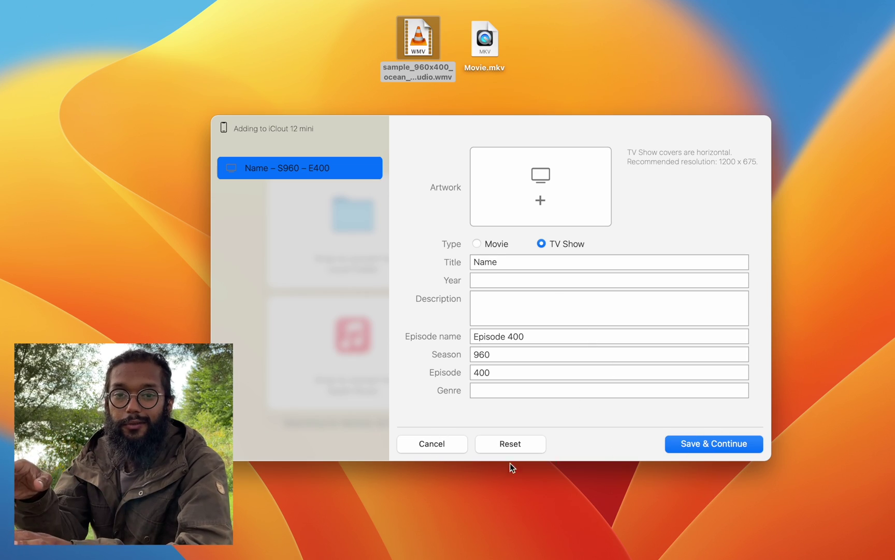
click(443, 444)
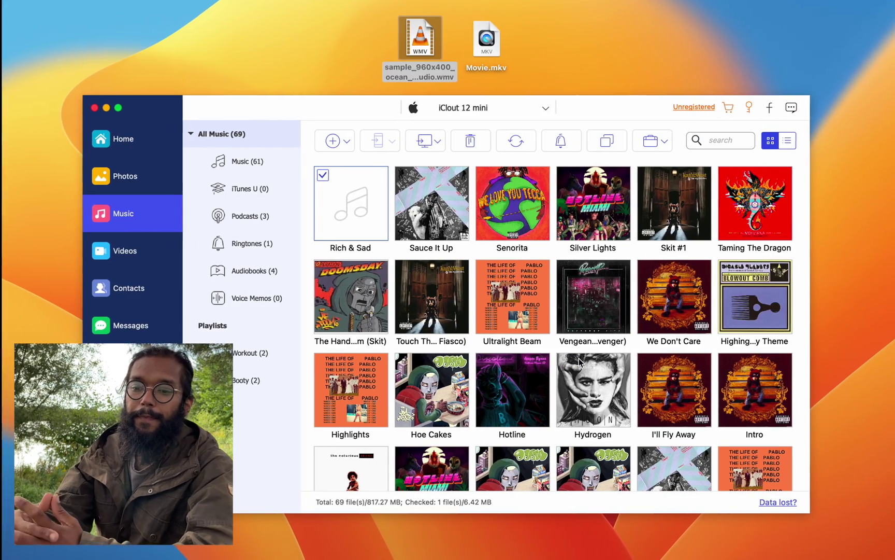
Add the WMV video to the iPhone's Videos, continuing the trial and converting at High Quality.
click(137, 254)
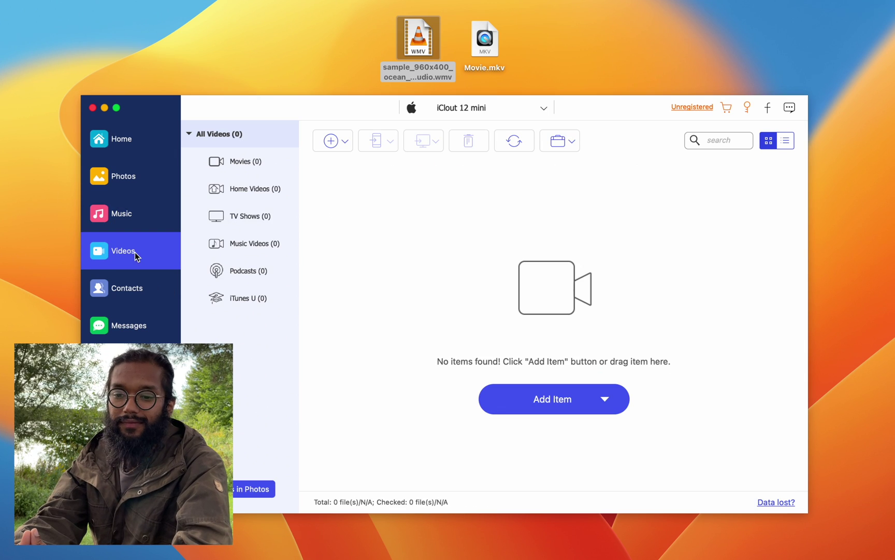
drag(430, 45, 337, 144)
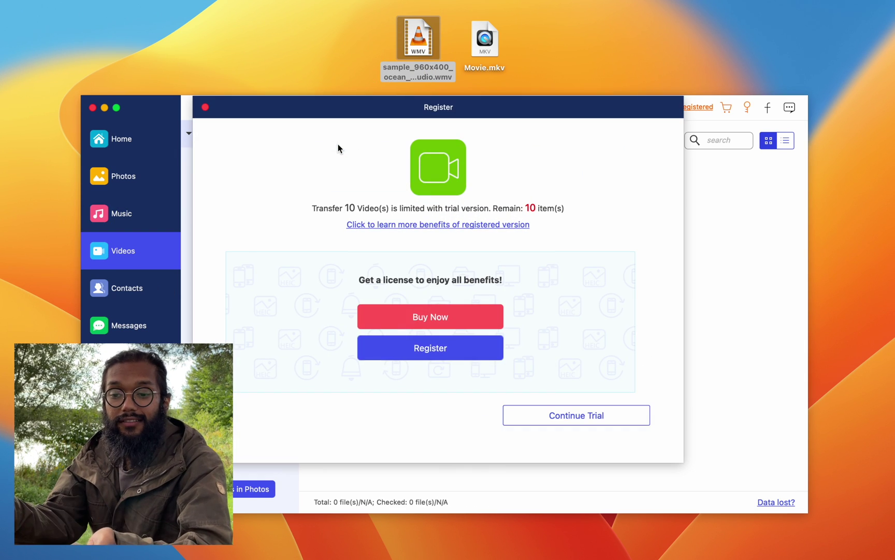
click(573, 415)
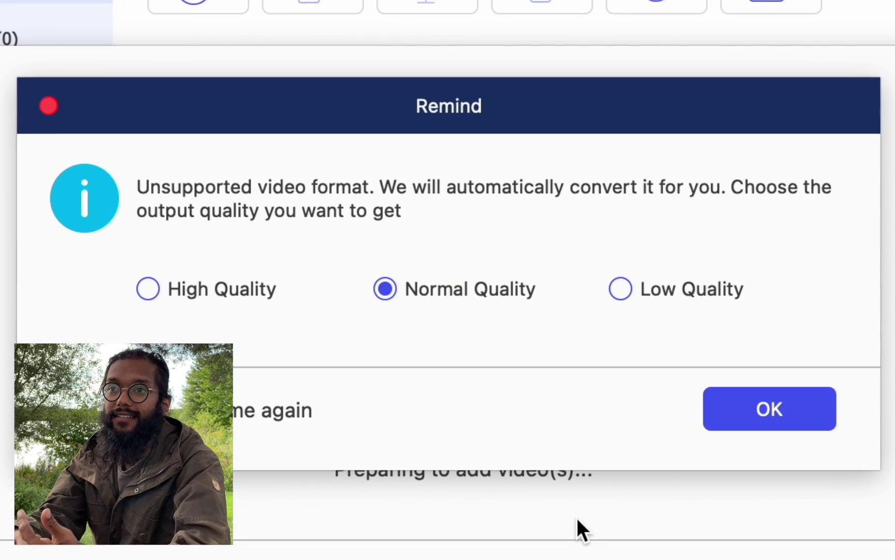
click(228, 287)
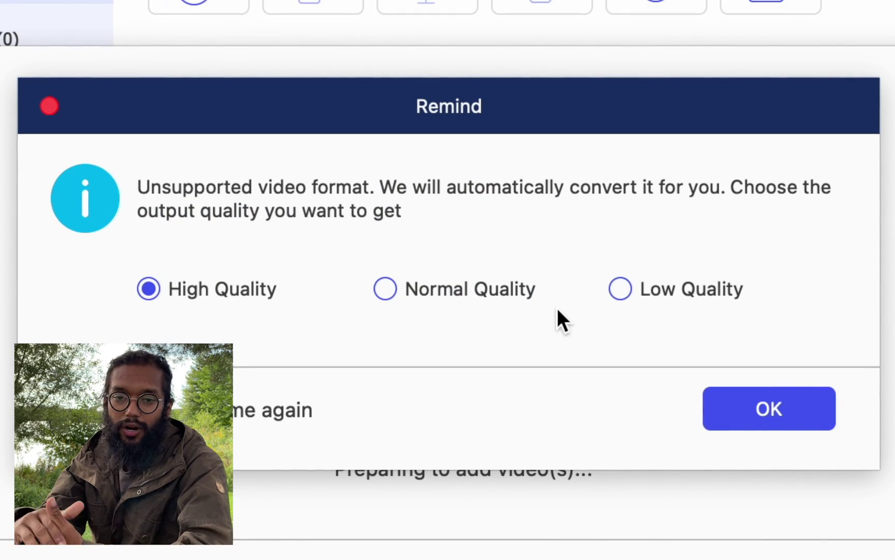
click(544, 295)
click(241, 292)
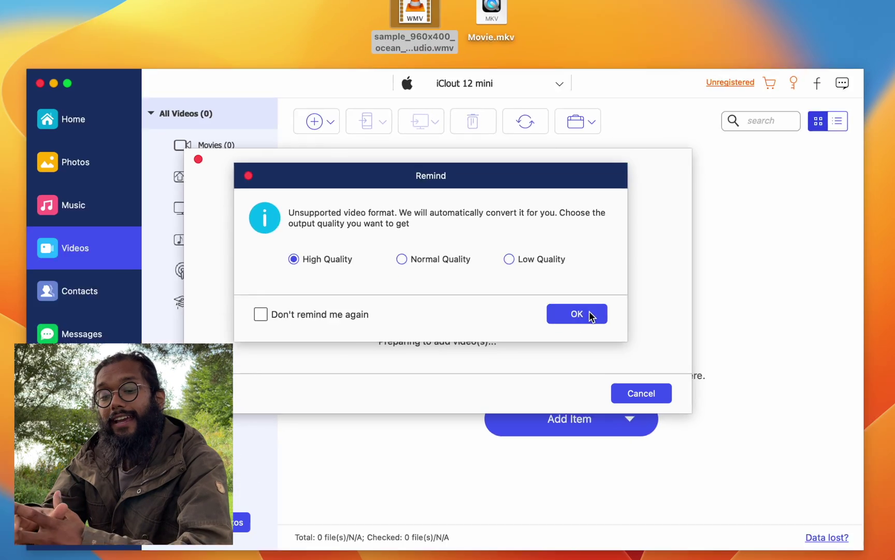
click(768, 407)
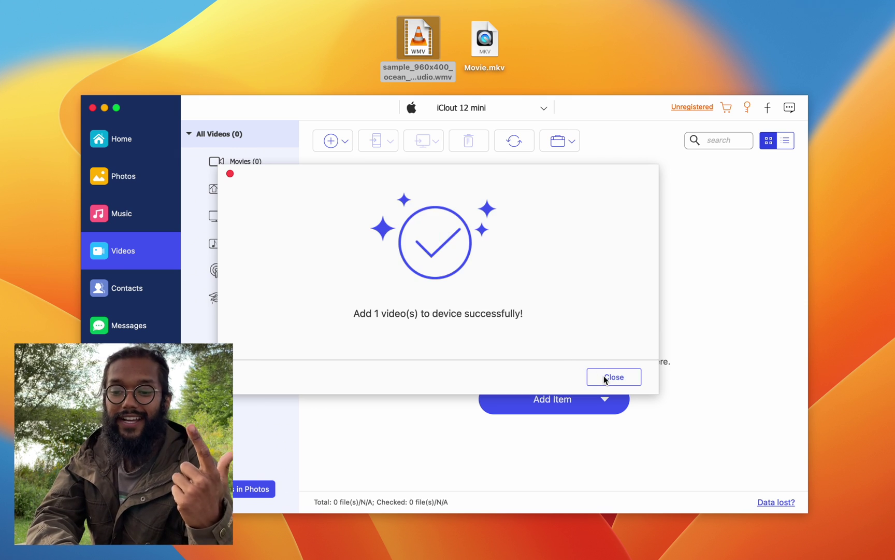
Rename the Symphony No.6 (1st movement) audio file's extension from .m4a to .m4r.
click(605, 378)
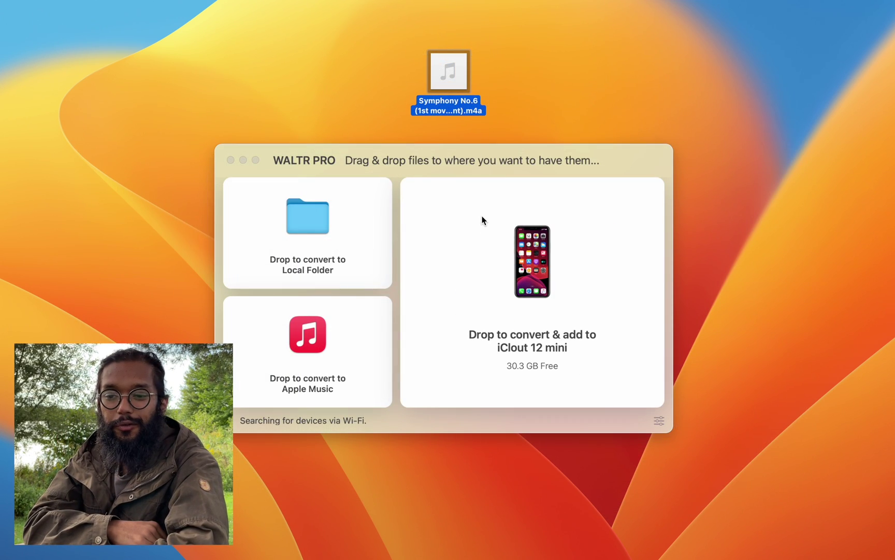
click(482, 220)
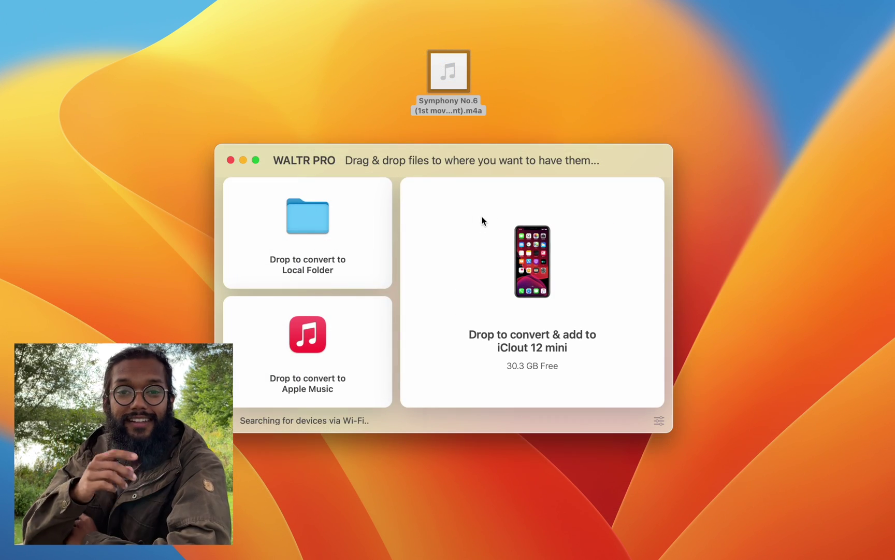
click(477, 113)
click(476, 115)
click(479, 112)
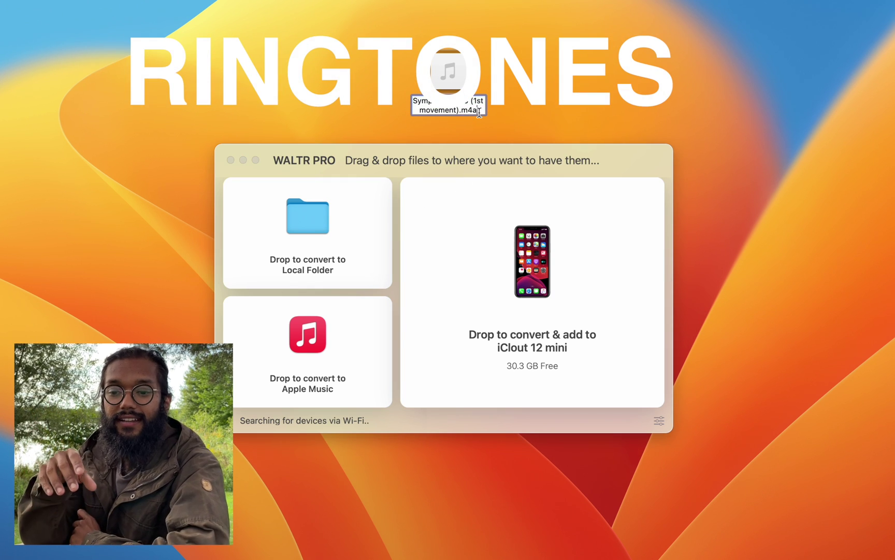
key(BackSpace)
text(r)
key(Return)
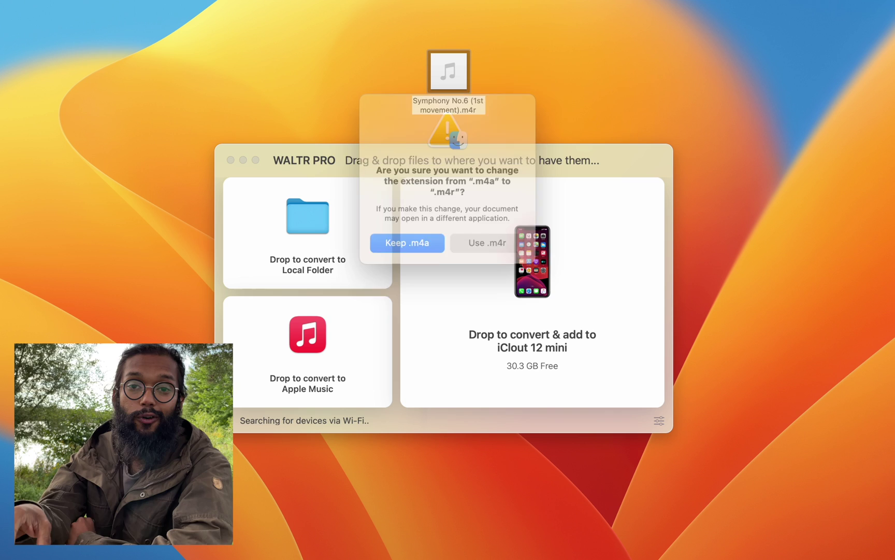
click(481, 239)
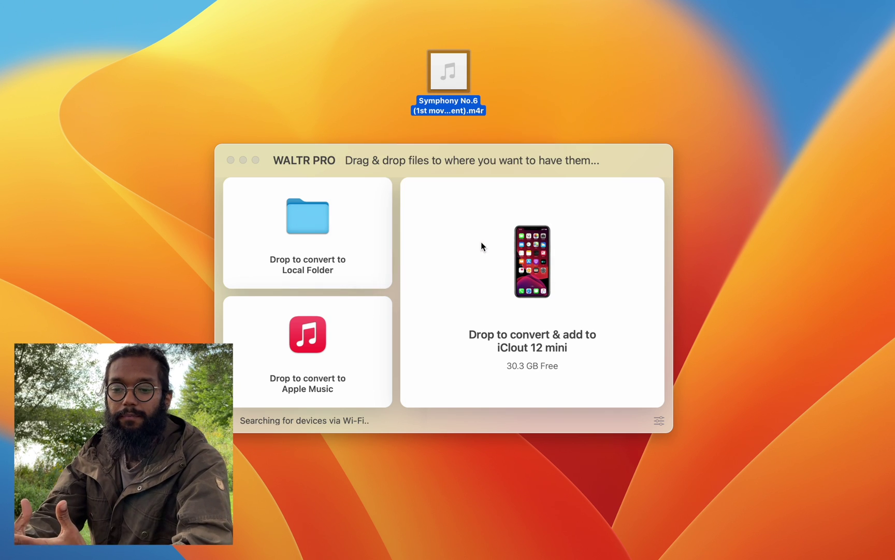
Drag the .m4r ringtone onto the iPhone drop zone and check where it was added.
click(539, 115)
drag(448, 71, 484, 210)
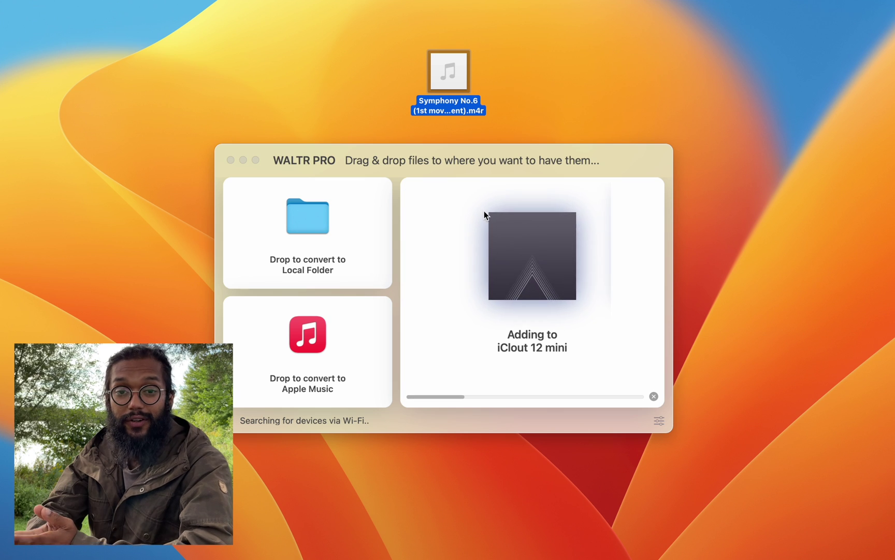
click(482, 384)
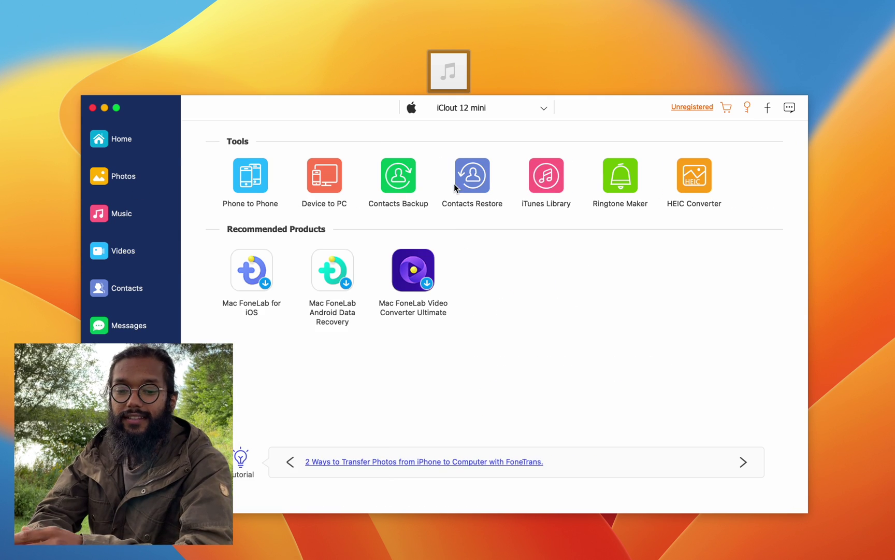
Open the ringtone creation tool.
click(619, 191)
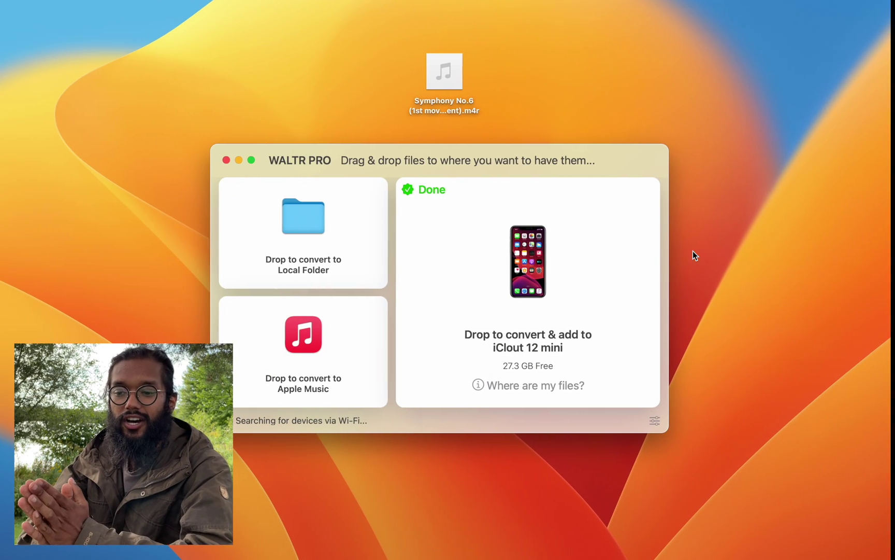
Launch Safari and load the softorino.com website.
mouse_move(26, 203)
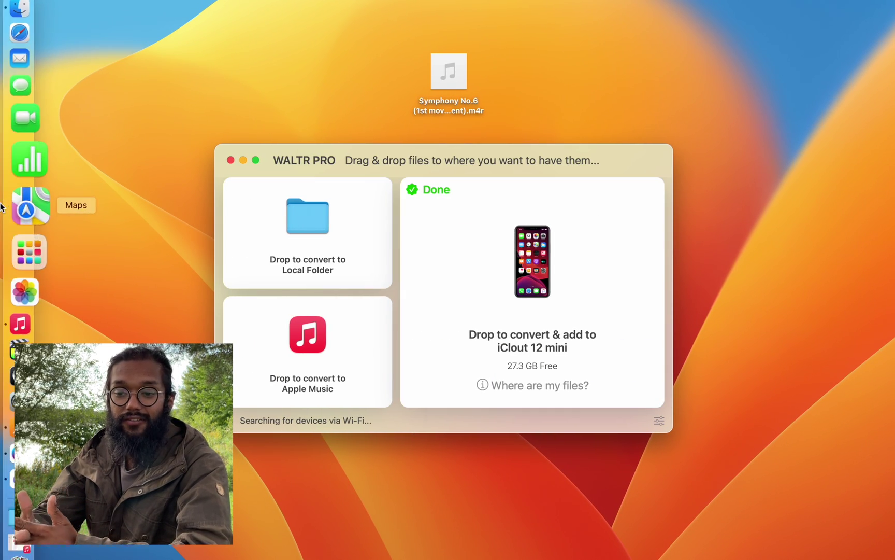
click(32, 75)
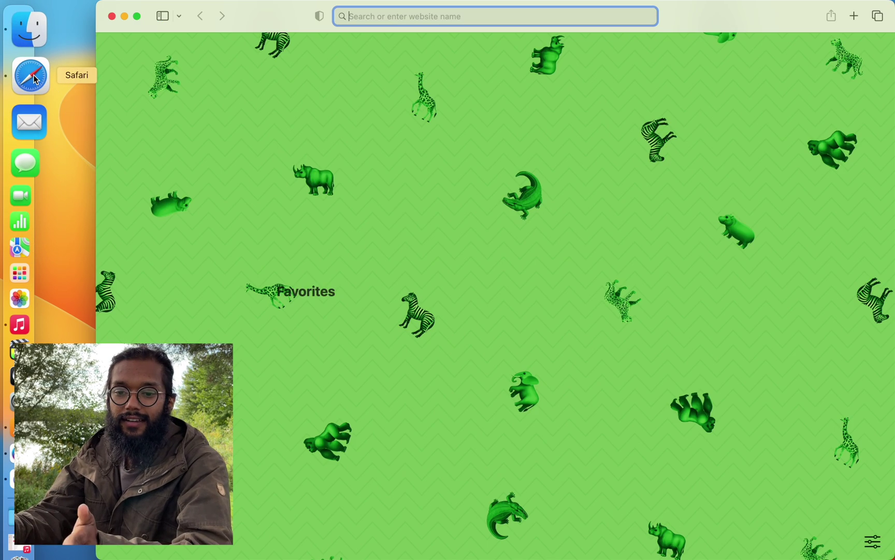
text(softi)
key(BackSpace)
key(BackSpace)
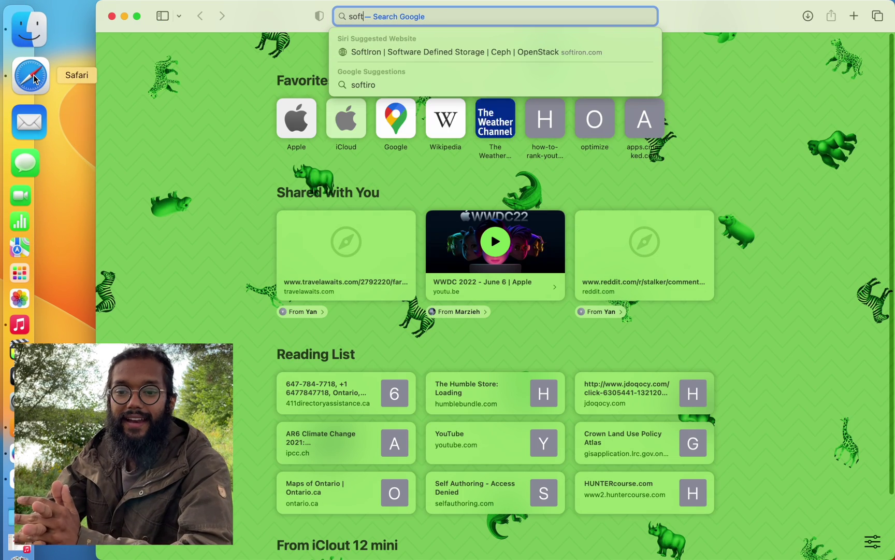
text(orino.com)
key(Return)
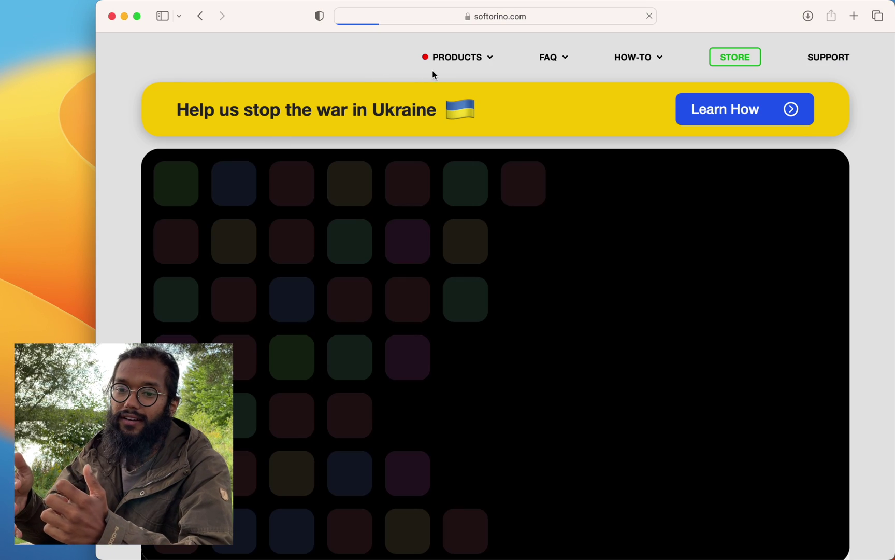
Choose WALTR HEIC Converter from the PRODUCTS menu and scroll through its page.
click(457, 61)
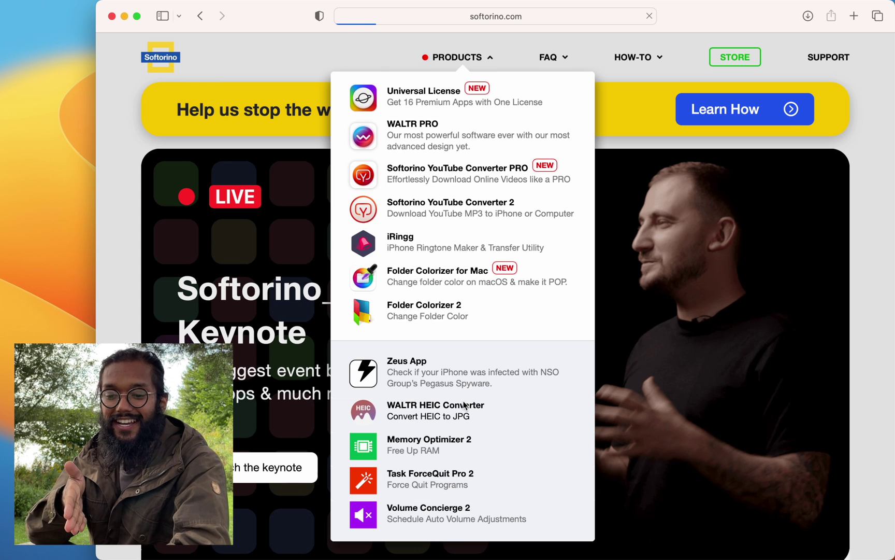
click(449, 408)
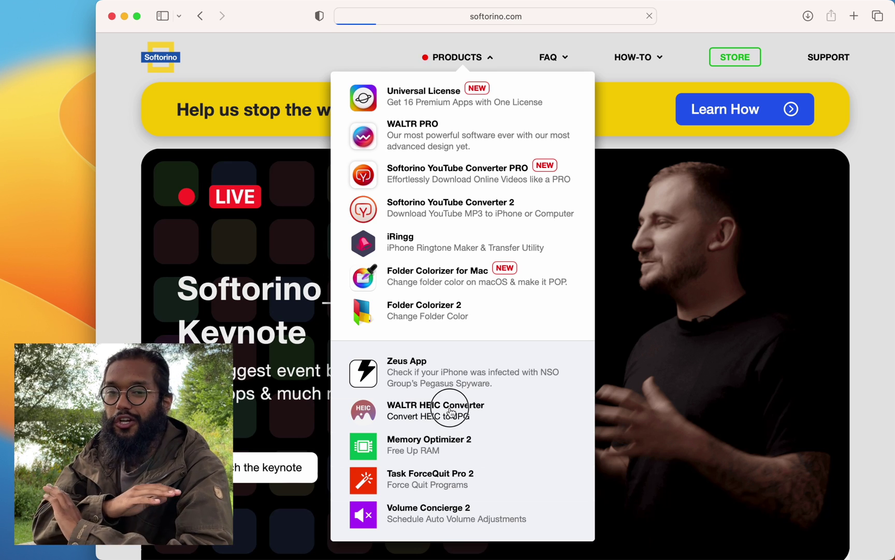
scroll(398, 371, down, 2)
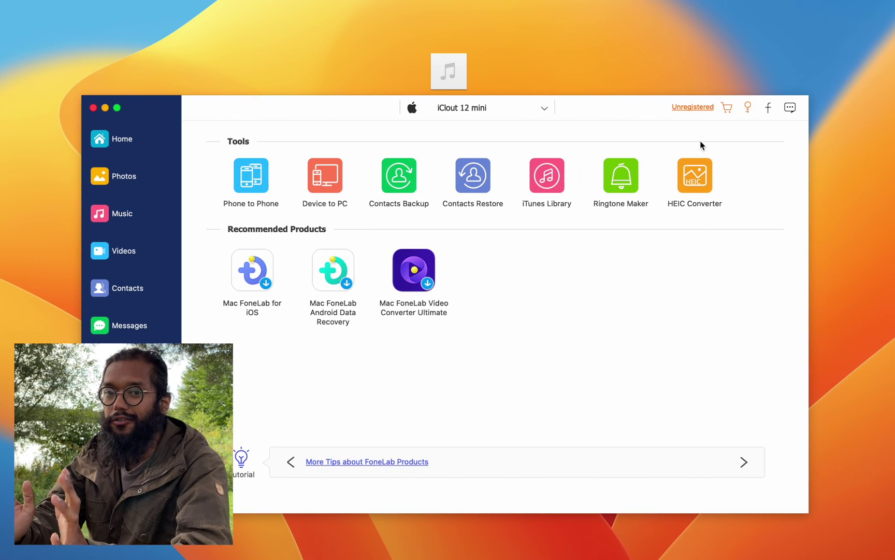
View FoneTrans's trial-versus-registered comparison, close it, and quit the app with Cmd+Q.
click(702, 107)
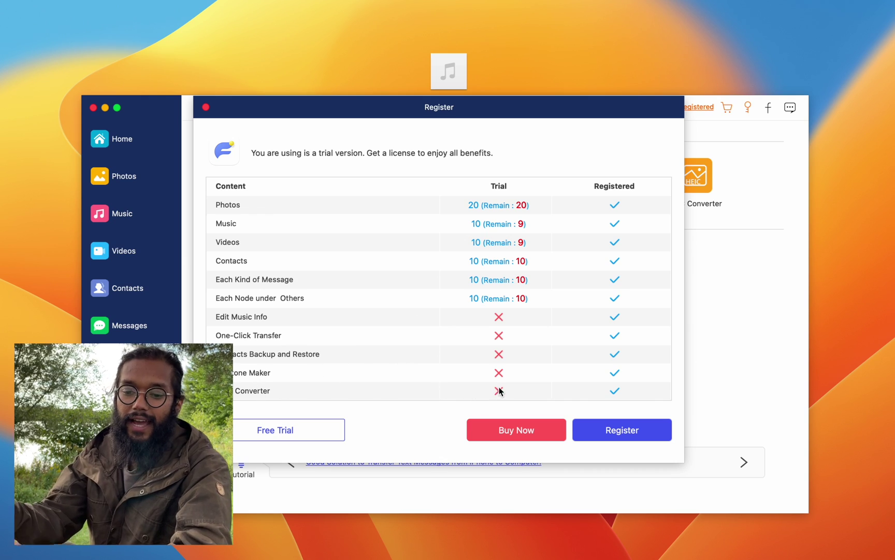
key(Escape)
key(super+q)
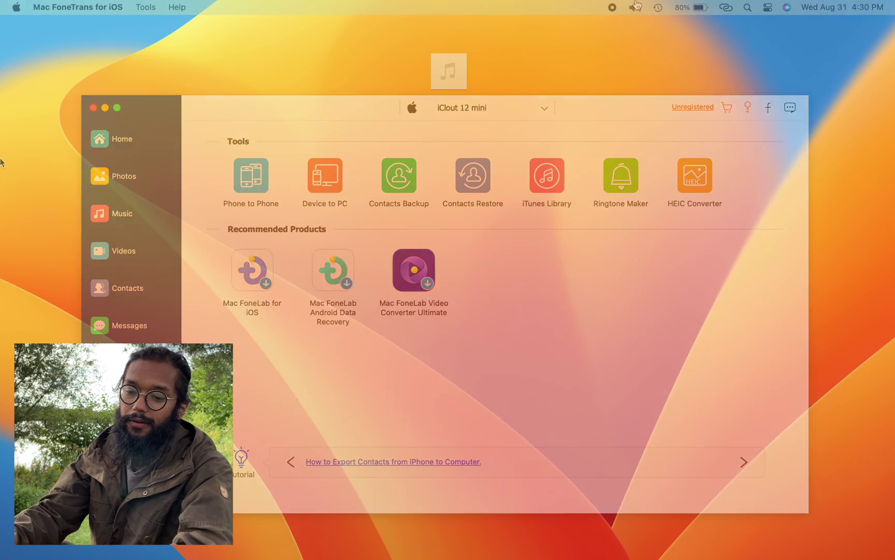
mouse_move(20, 156)
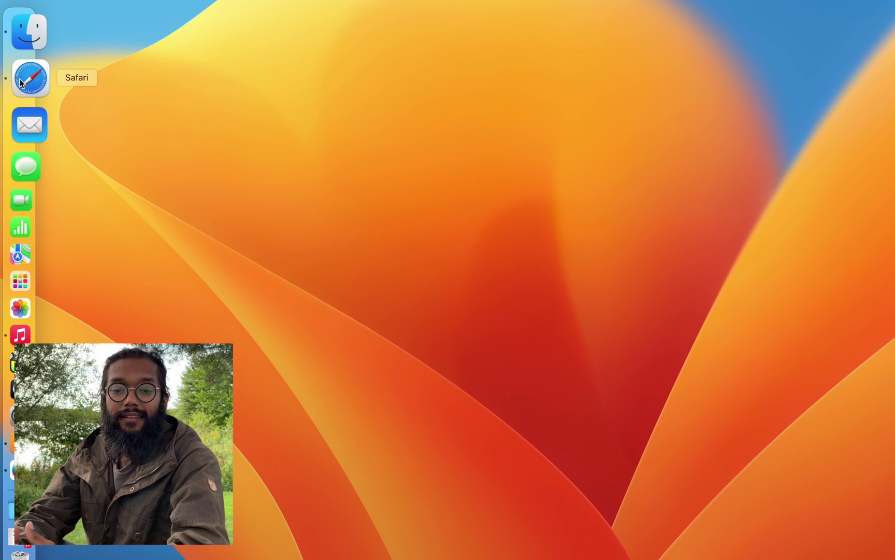
Load softorino.com in Safari and make the window full screen.
text(soft)
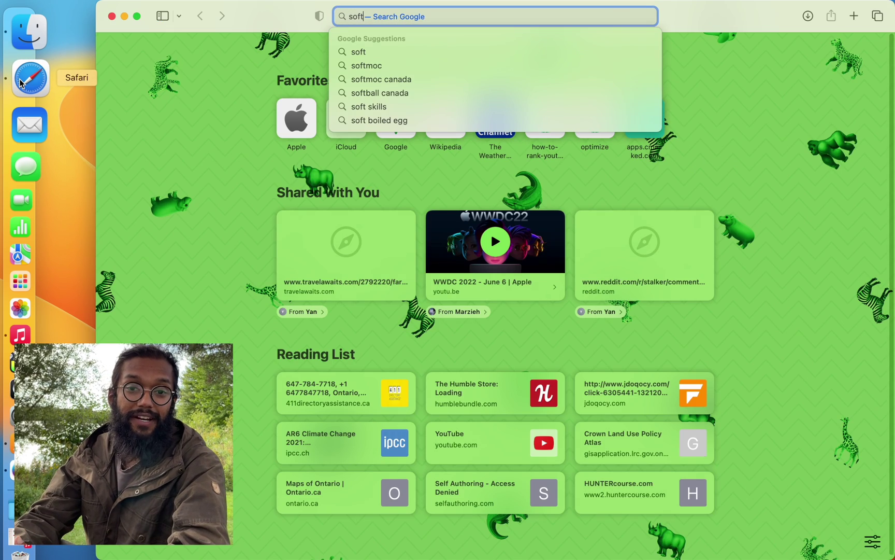
text(orino.com)
key(Return)
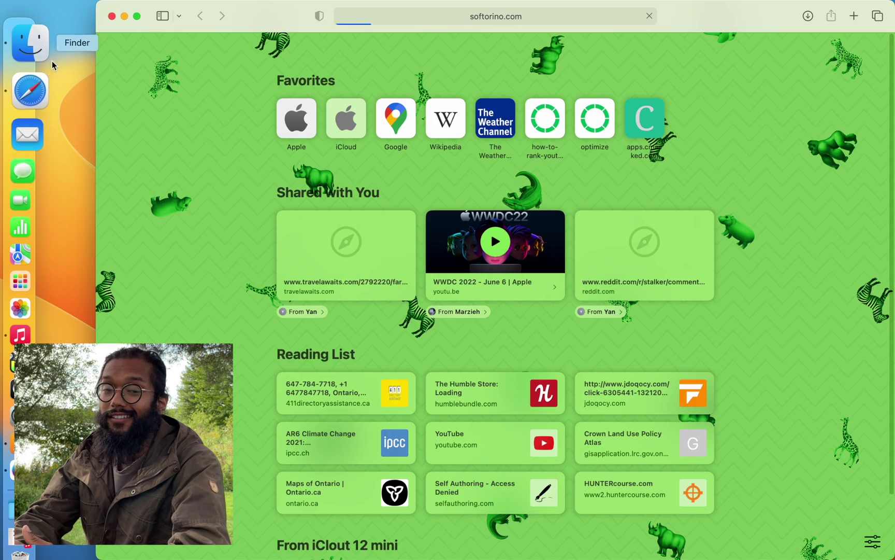
click(137, 19)
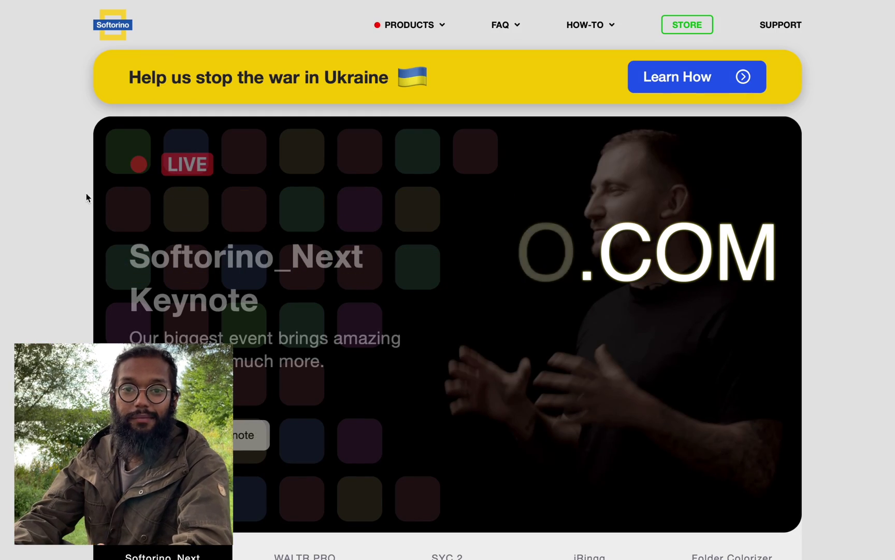
Open the WALTR PRO product page and review its download options and Universal License note.
click(424, 31)
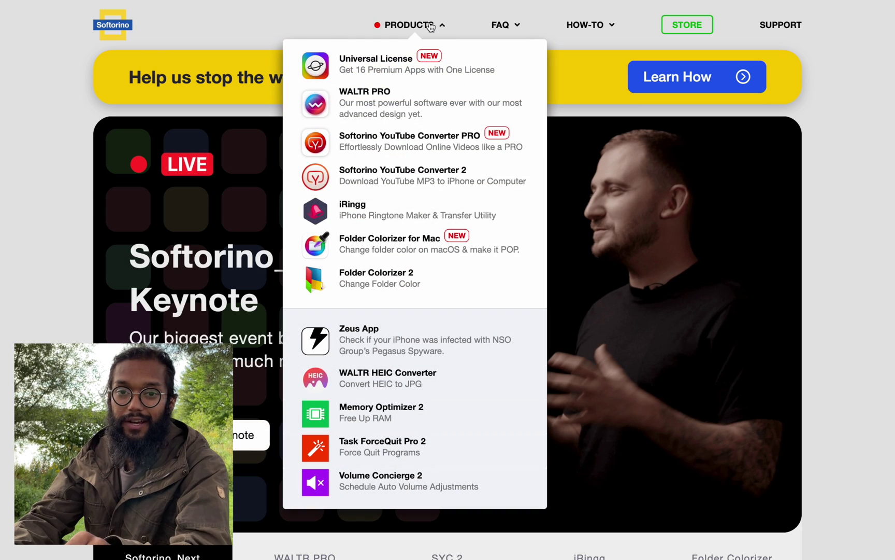
click(423, 97)
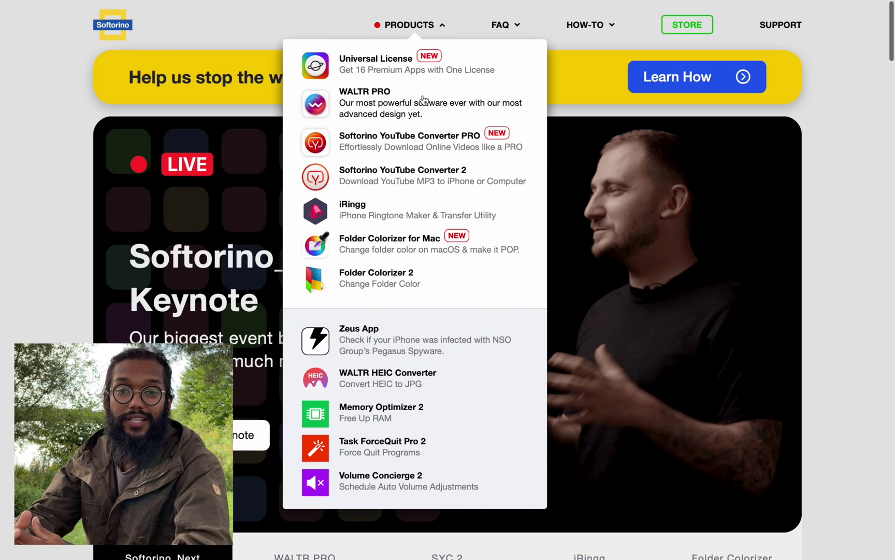
scroll(528, 205, down, 3)
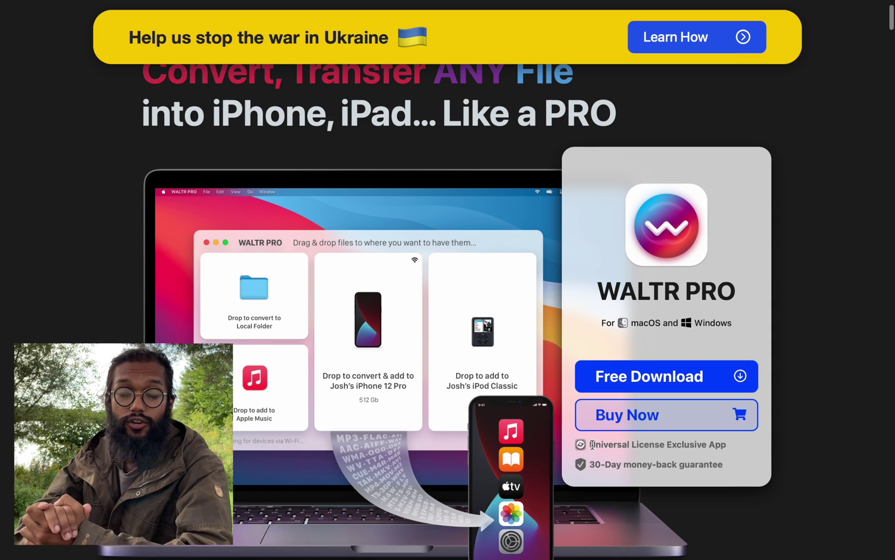
drag(591, 445, 671, 441)
click(662, 469)
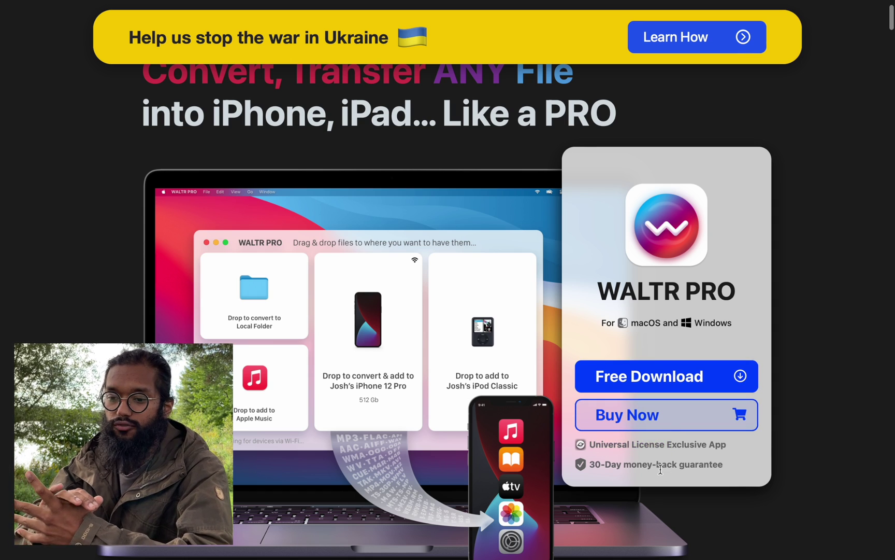
scroll(661, 469, up, 3)
mouse_move(412, 25)
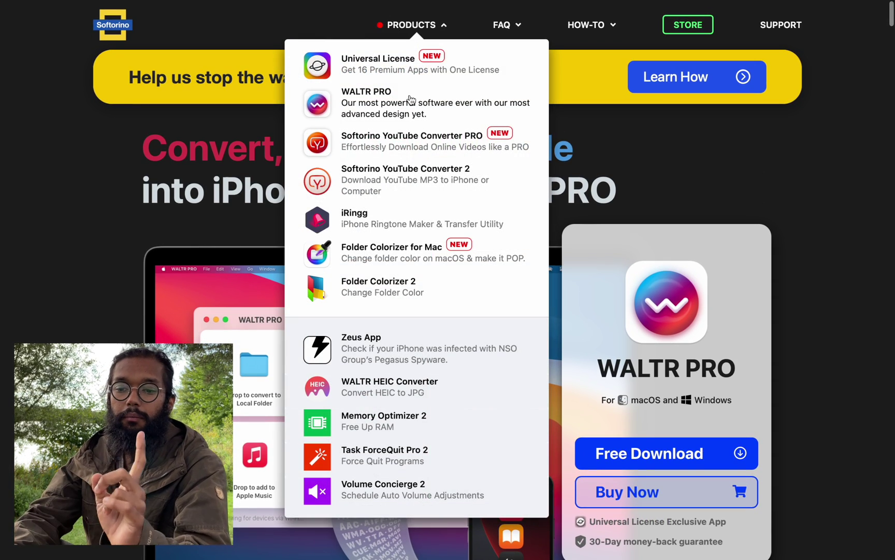
click(413, 76)
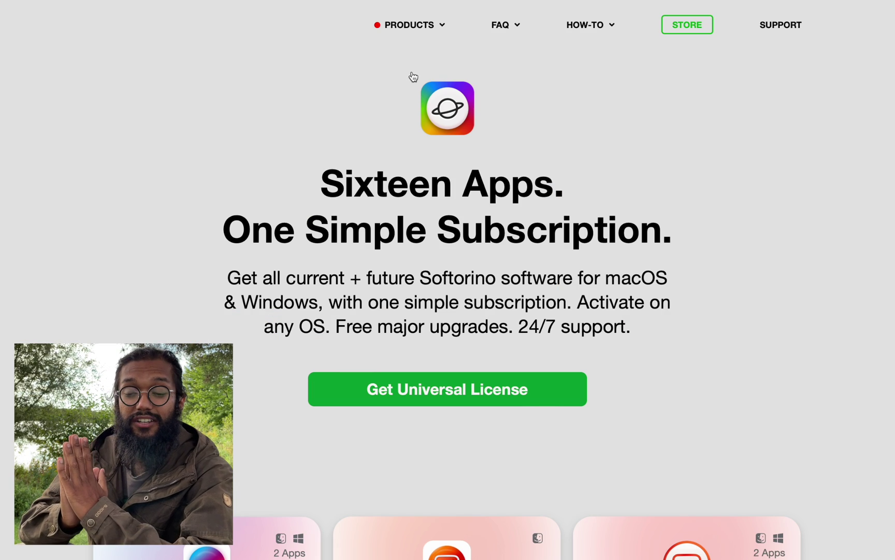
scroll(64, 358, down, 8)
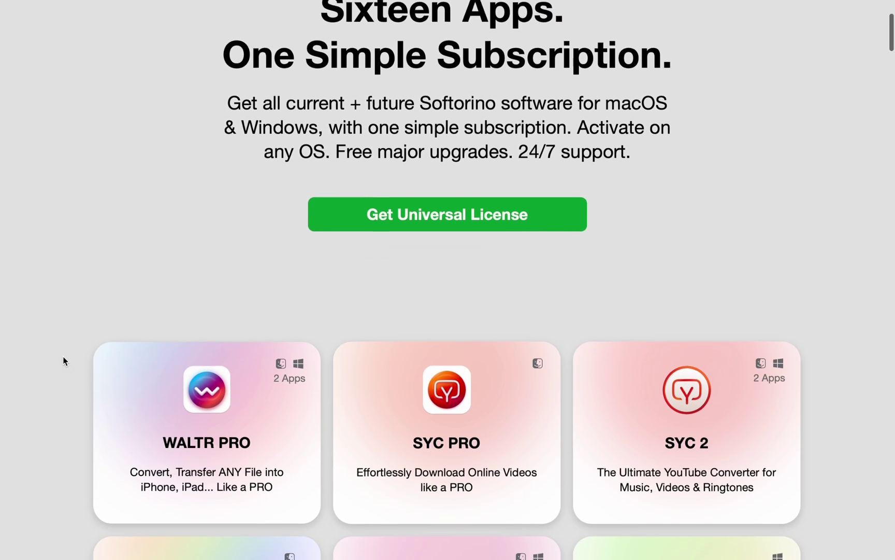
scroll(63, 356, down, 2)
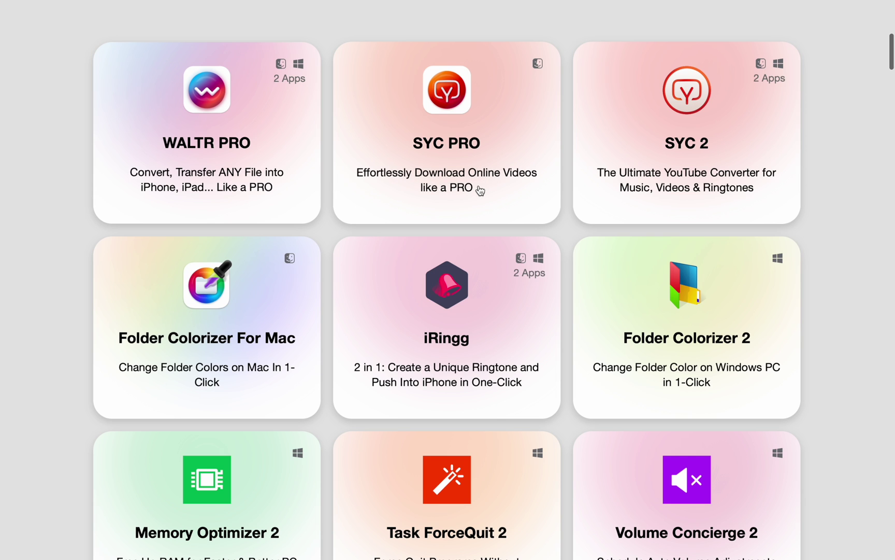
scroll(480, 191, down, 1)
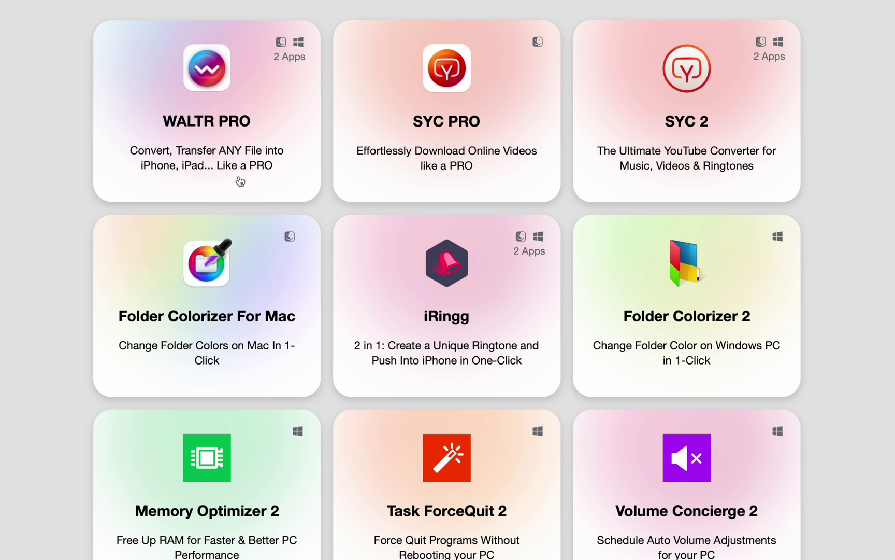
scroll(240, 181, down, 15)
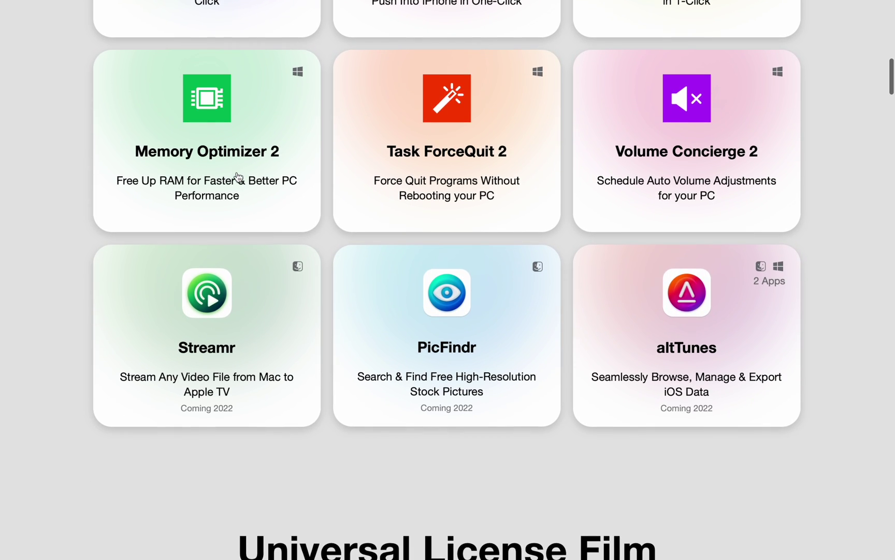
scroll(613, 327, down, 10)
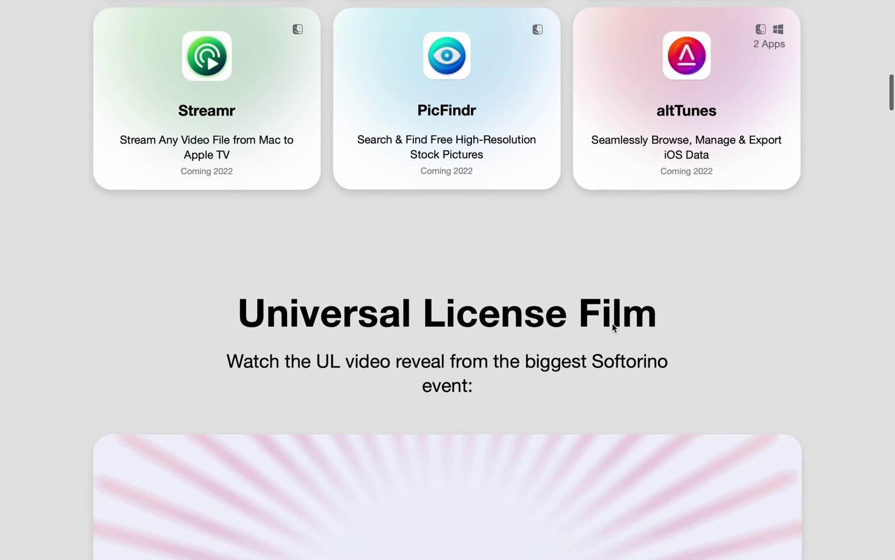
scroll(613, 328, up, 20)
scroll(613, 328, up, 7)
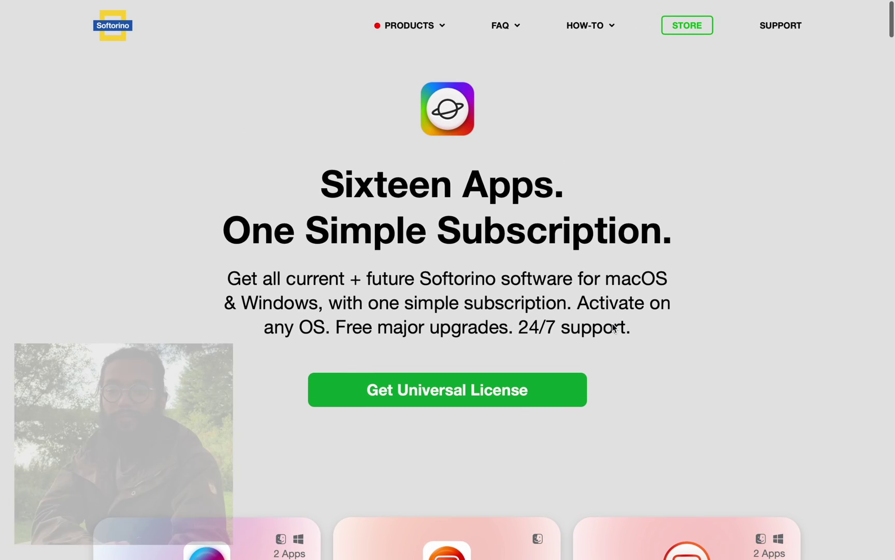